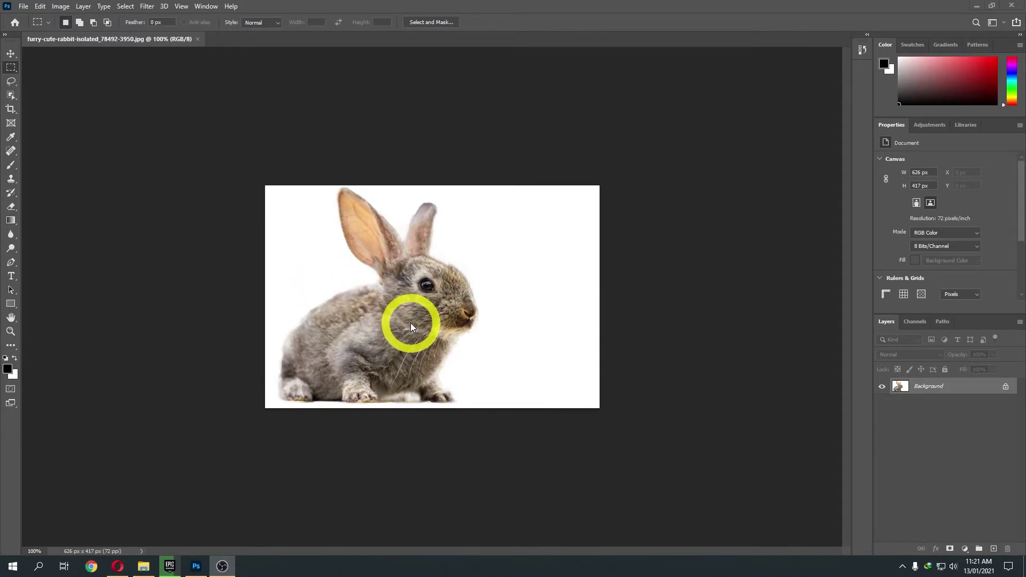
- Switch from Photoshop to the Freepik page in the Opera browser
click(127, 564)
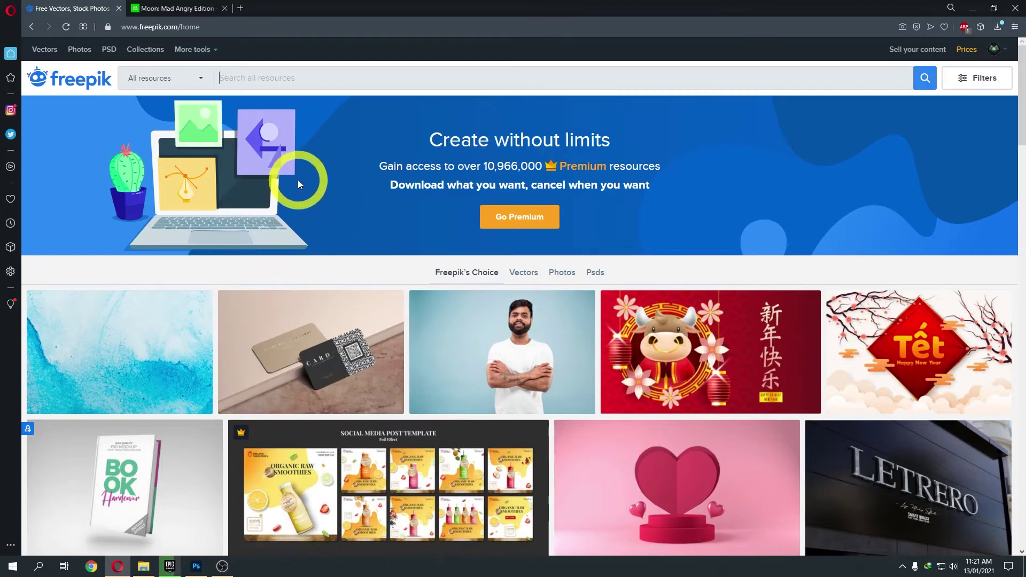
- Search Freepik for 'bunny' and open the Furry cute rabbit isolated photo
click(307, 84)
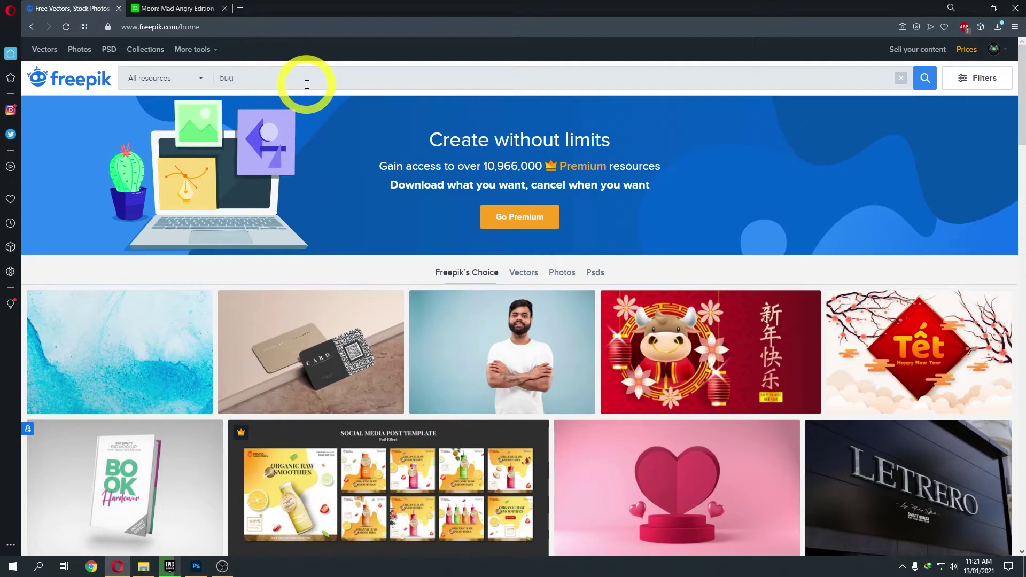
key(Return)
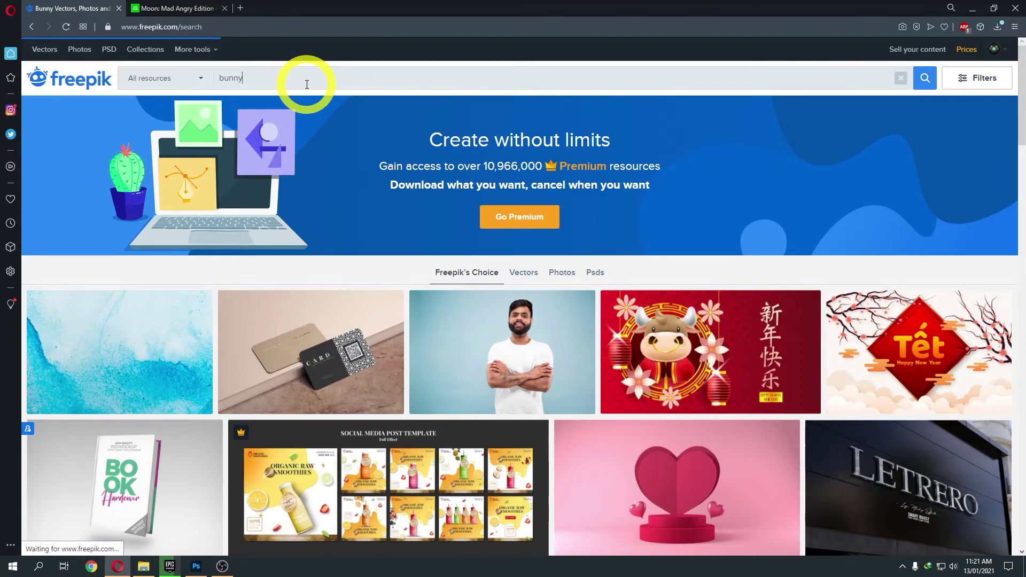
scroll(684, 481, down, 2)
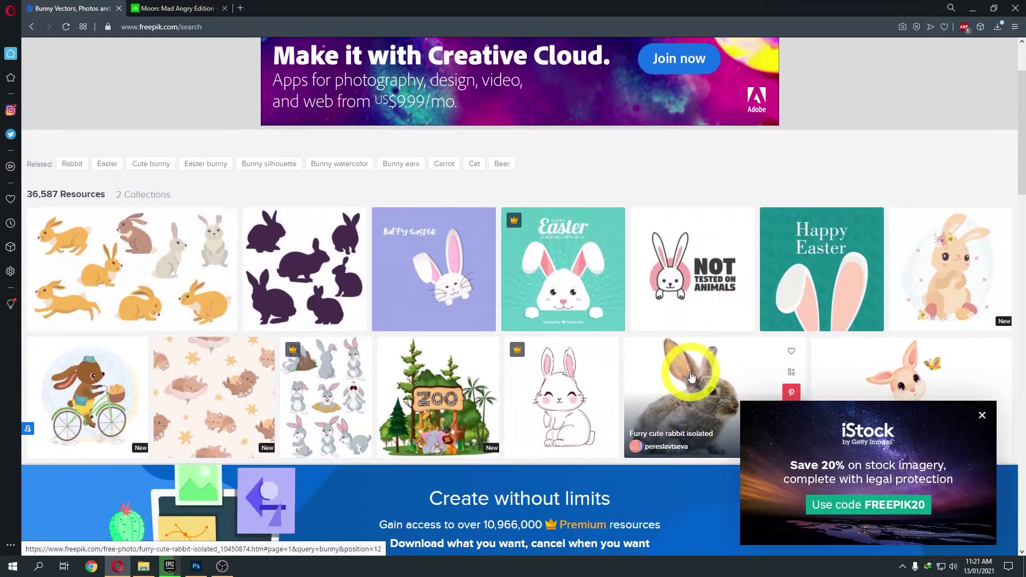
scroll(690, 377, up, 2)
scroll(581, 294, down, 2)
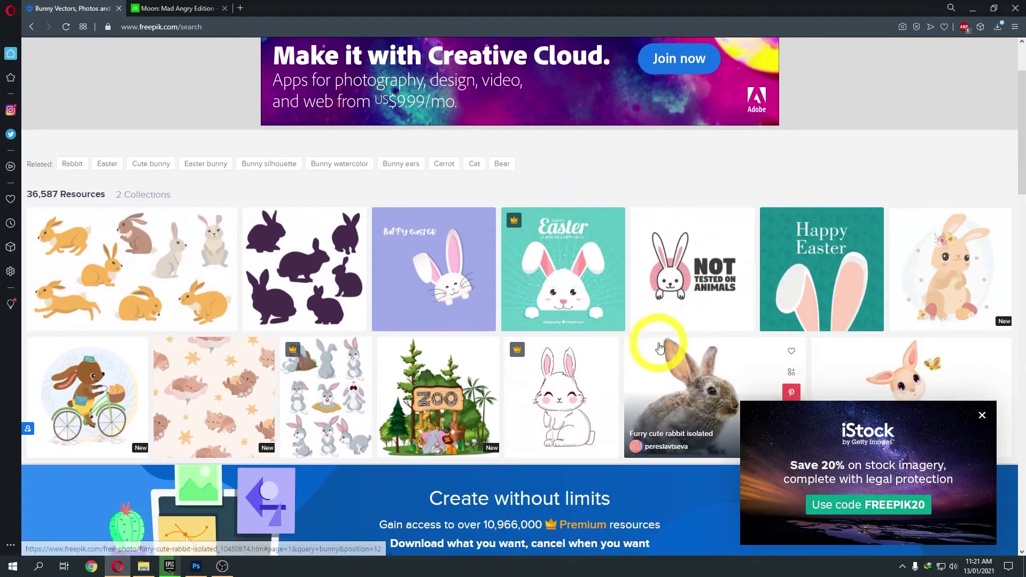
click(665, 374)
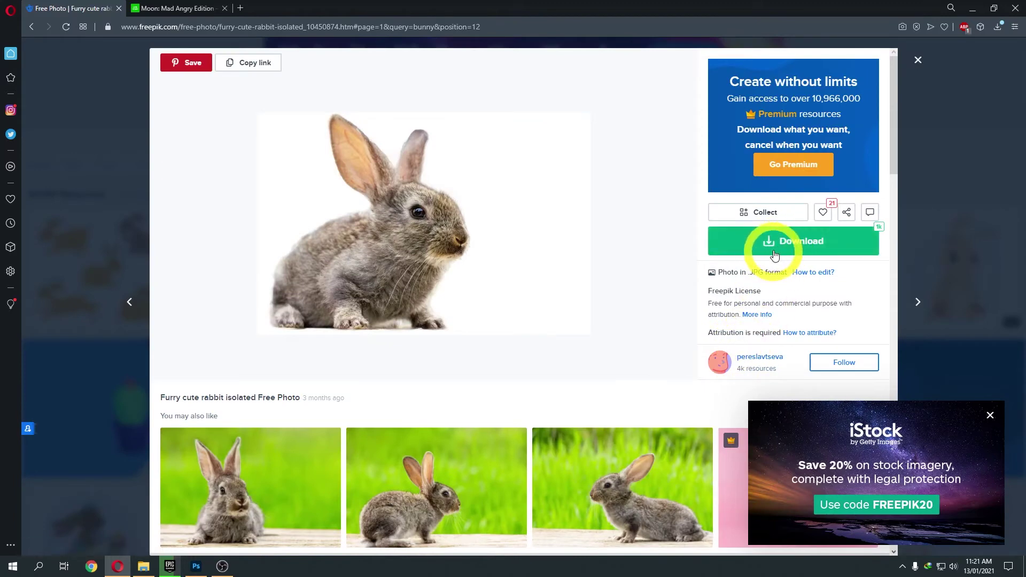
- Save the rabbit image to the computer and return to Photoshop
right_click(491, 211)
click(510, 234)
click(484, 269)
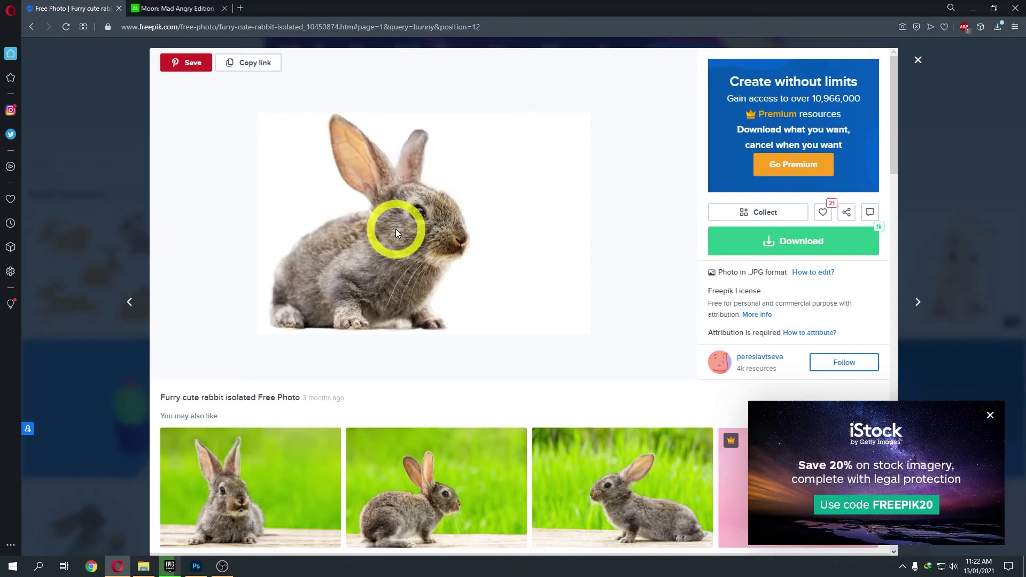
click(197, 565)
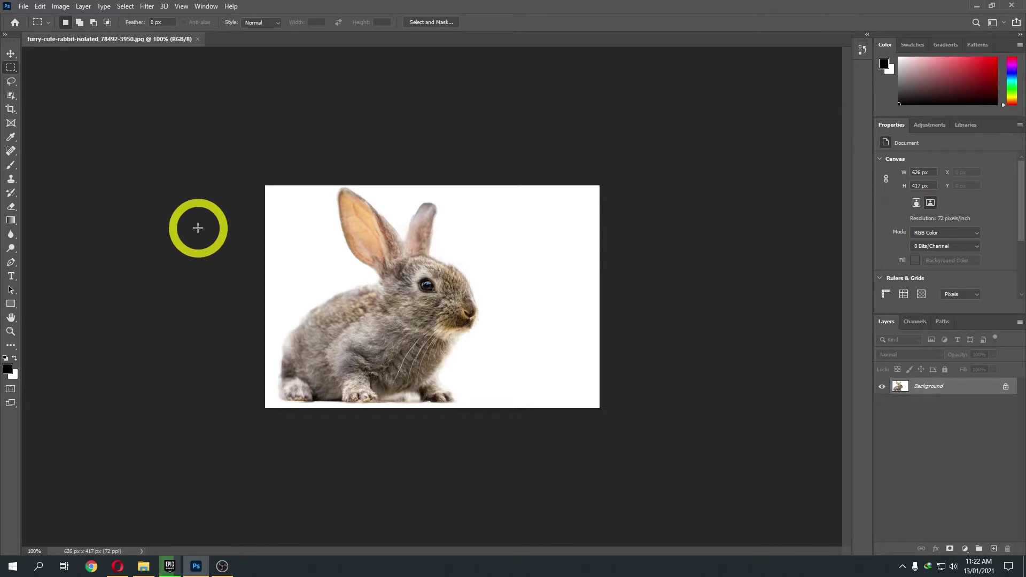
- Switch to the Magic Wand Tool and select the white background around the rabbit
click(10, 95)
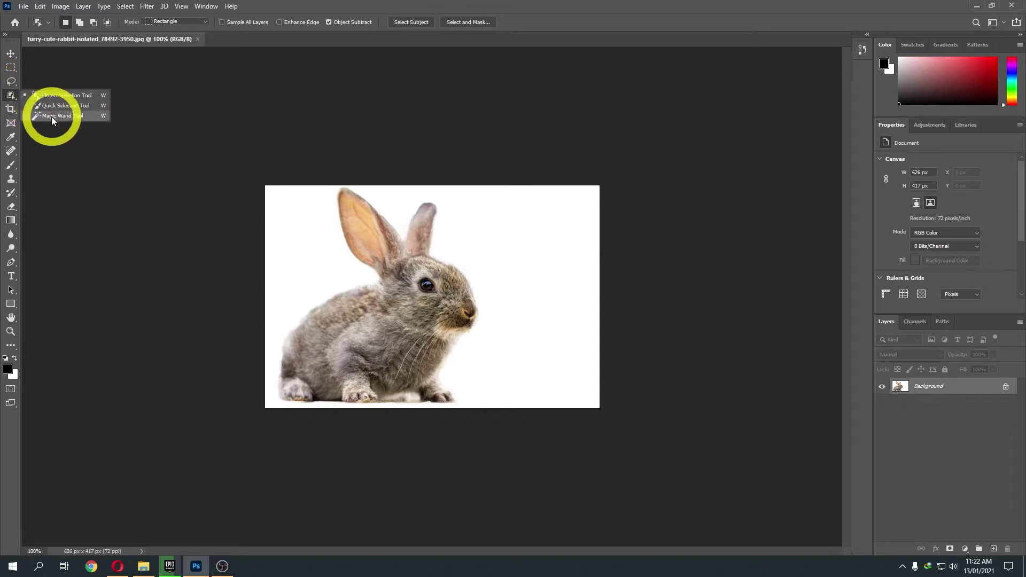
click(11, 95)
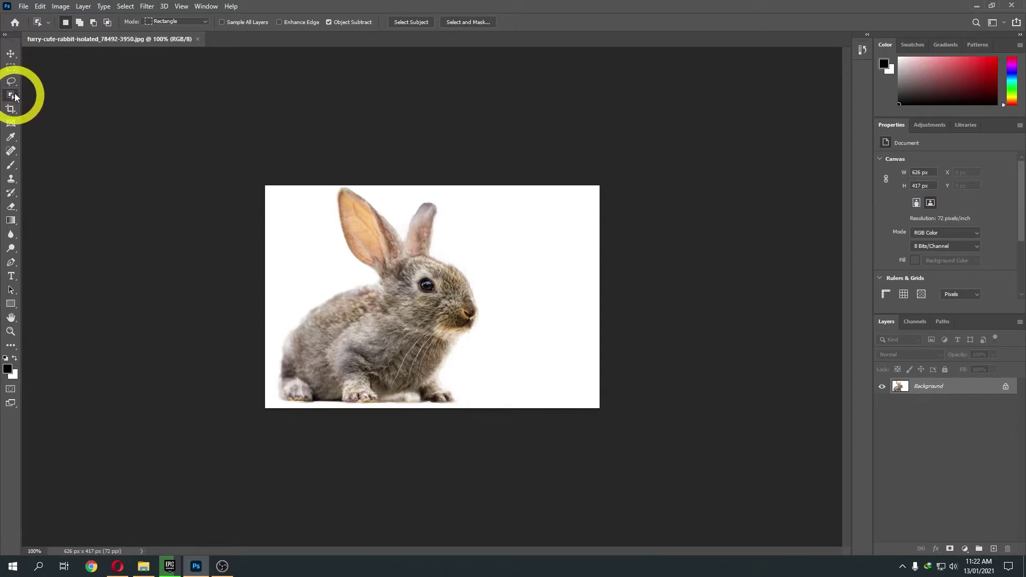
click(12, 96)
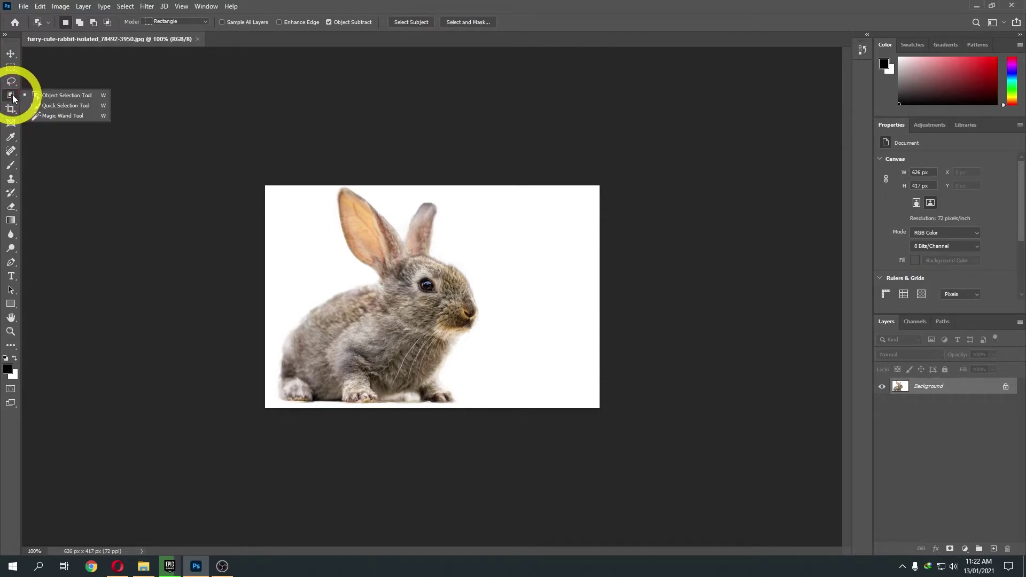
click(55, 117)
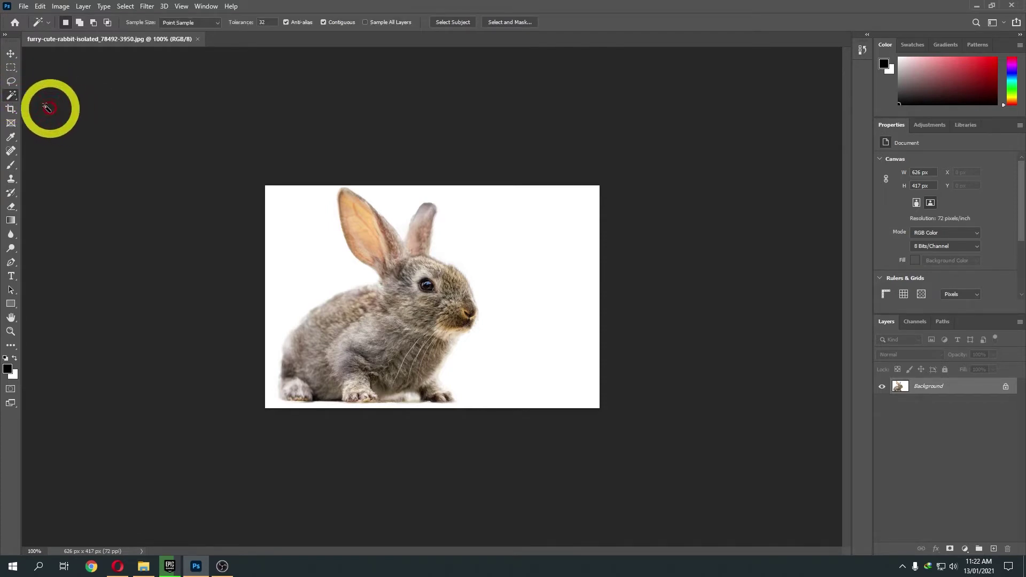
click(13, 96)
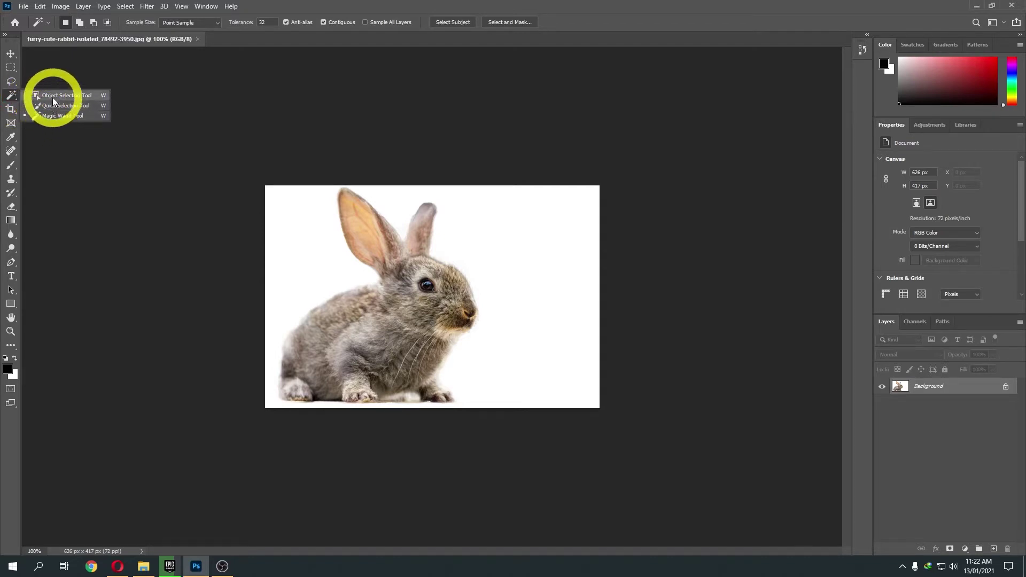
click(52, 117)
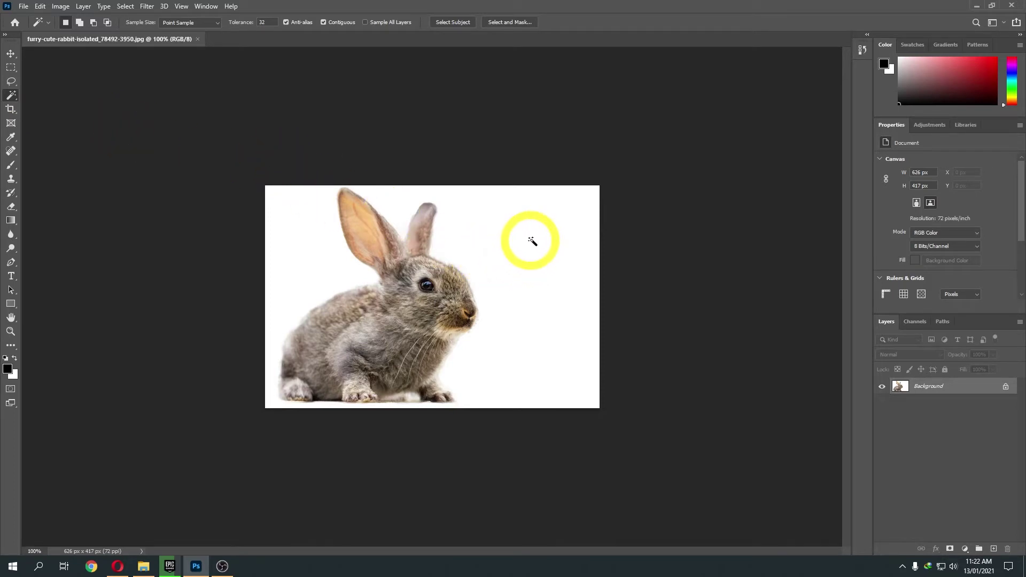
click(559, 240)
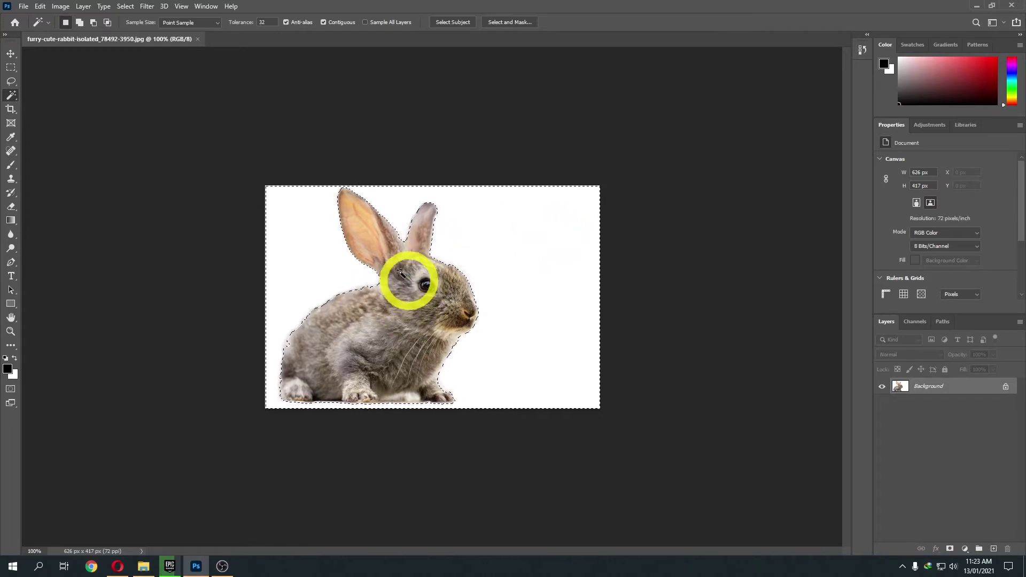
- Invert the selection to the rabbit and remove it, leaving a white silhouette
click(125, 6)
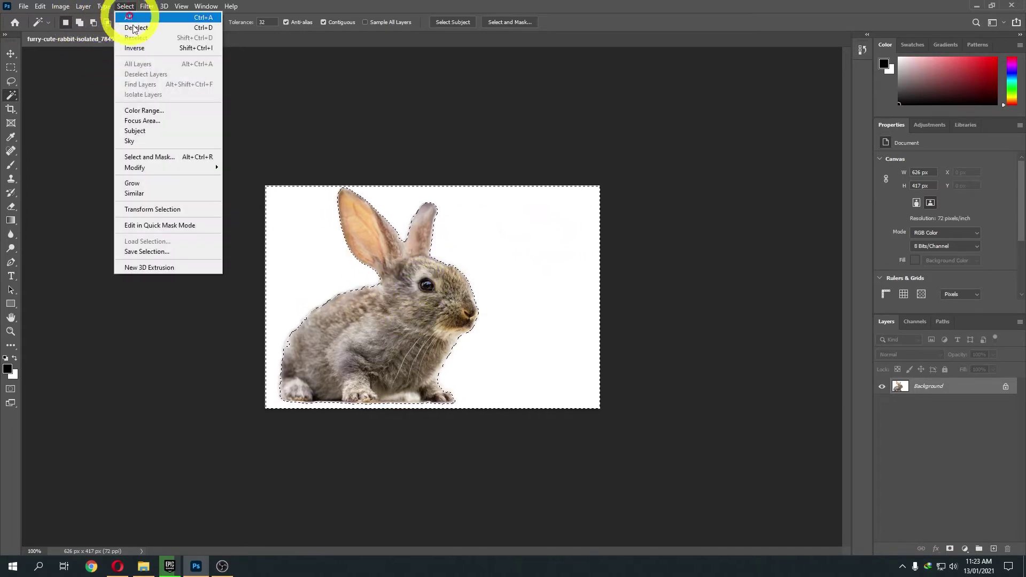
click(134, 48)
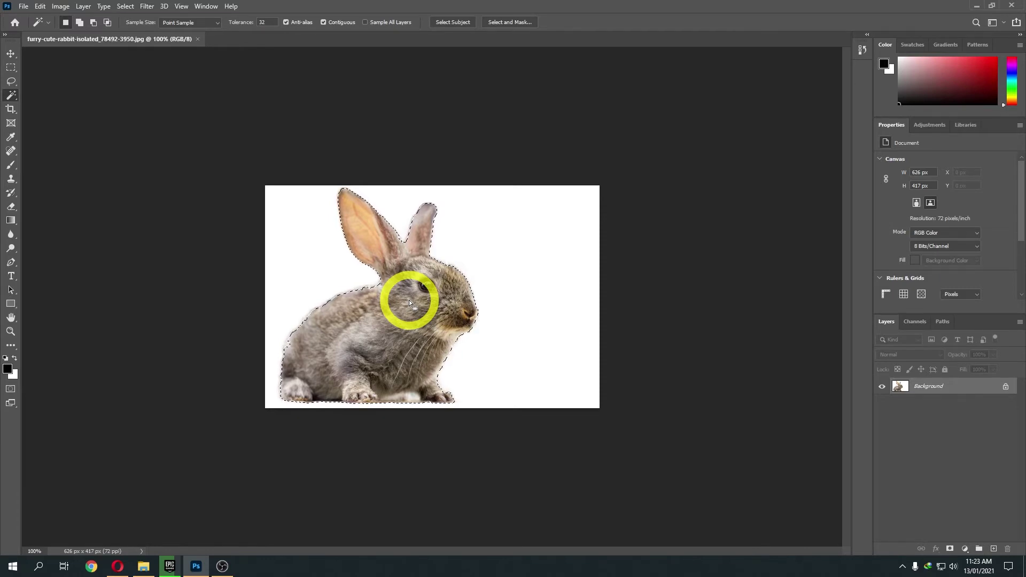
key(BackSpace)
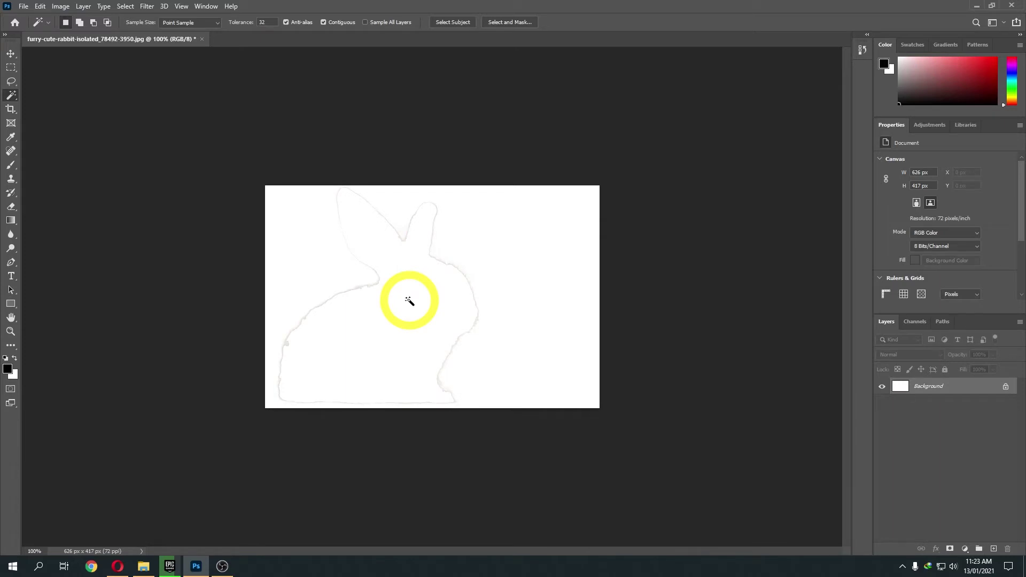
click(24, 6)
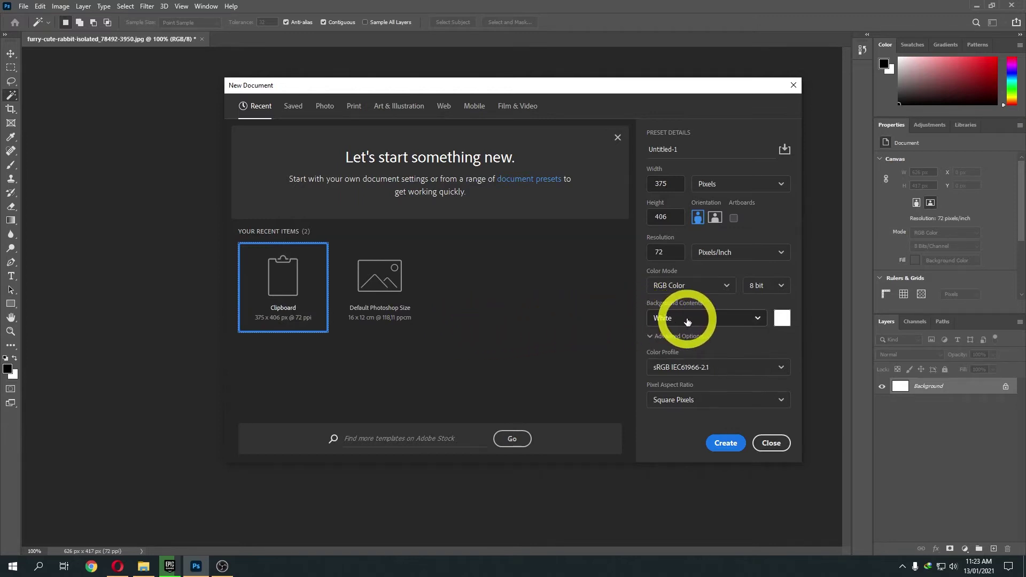
- Create a transparent 375 × 406 px document and paste the rabbit into it
click(687, 319)
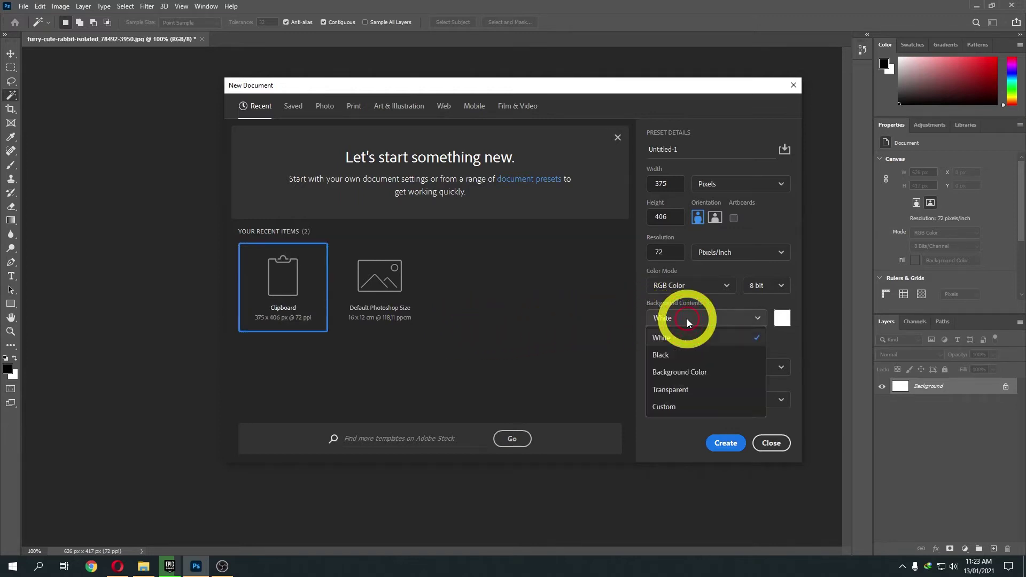
click(679, 390)
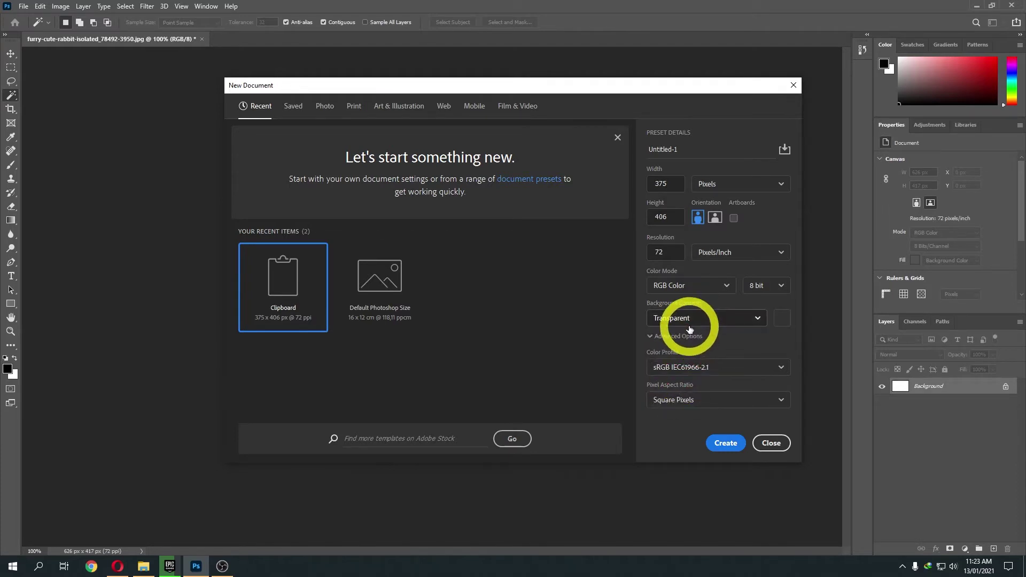
click(720, 443)
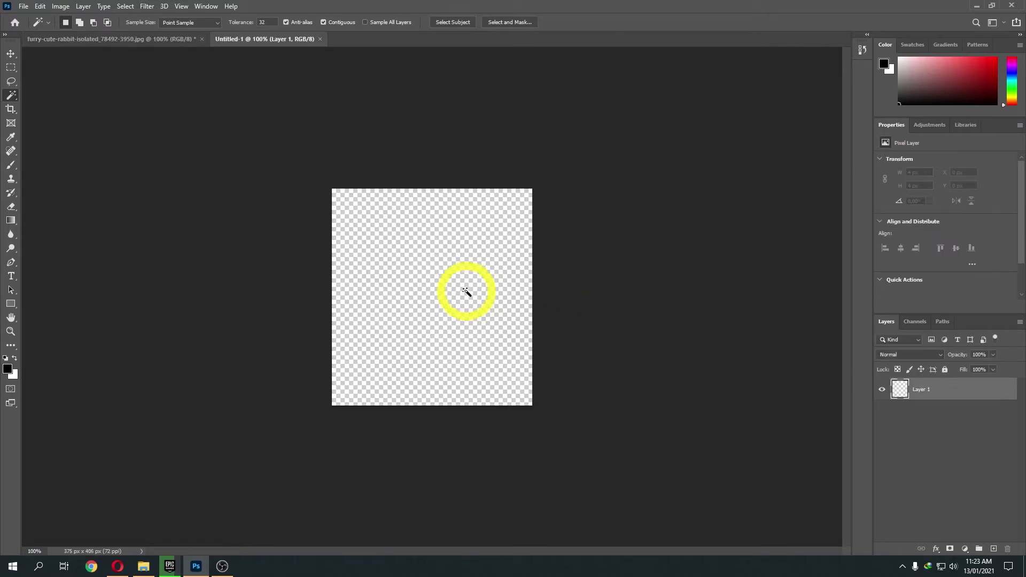
key(ctrl+v)
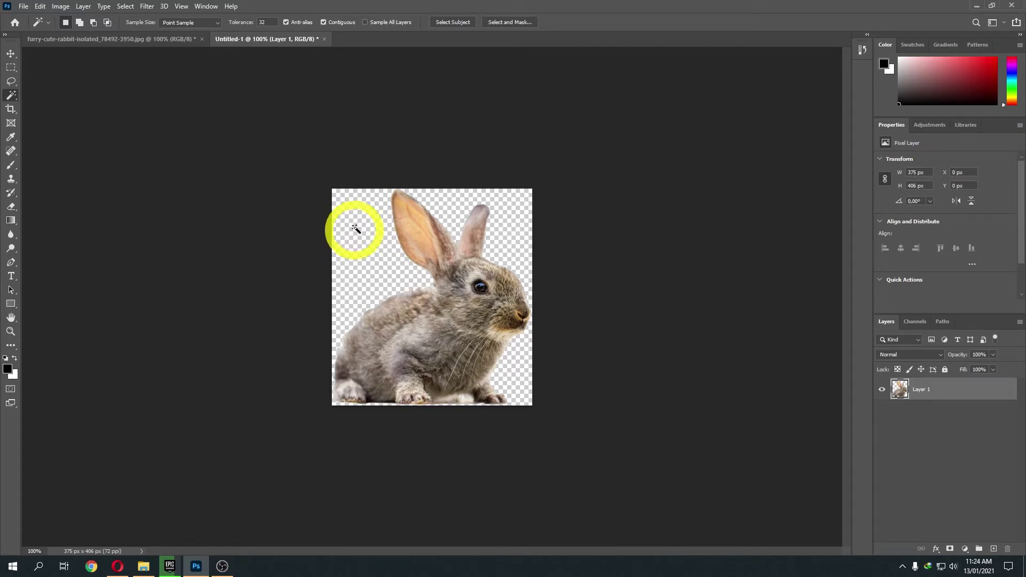
- Bring up the File menu to save the rabbit cutout
click(23, 6)
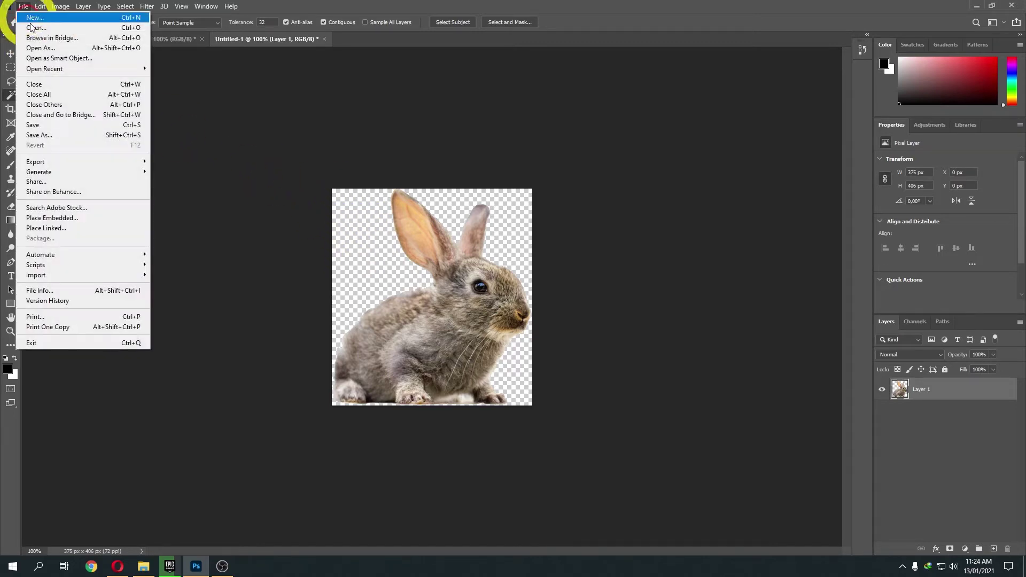
- Save the cutout to the Desktop as PNG named 'bunny', accepting the PNG options
click(57, 136)
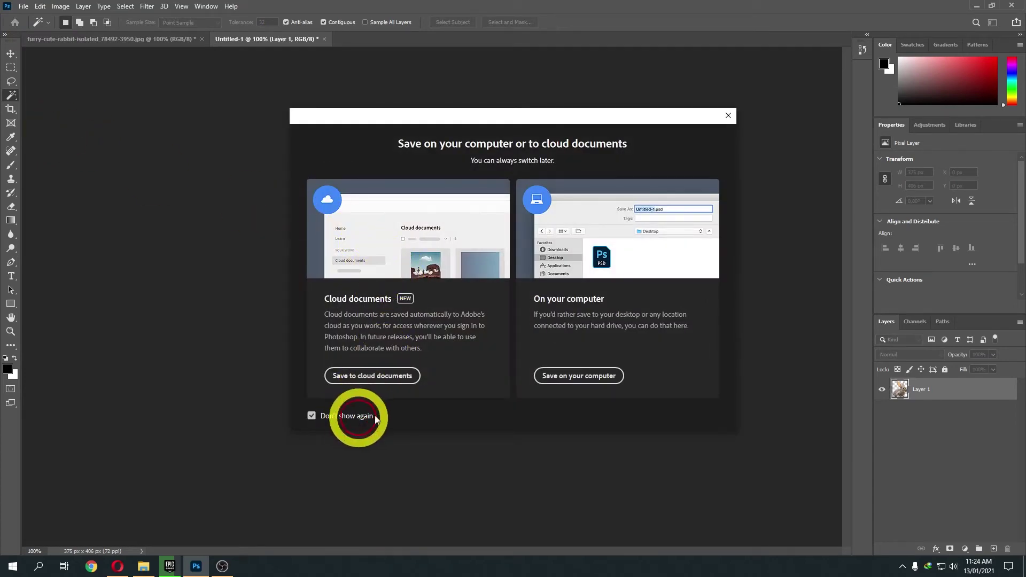
click(566, 375)
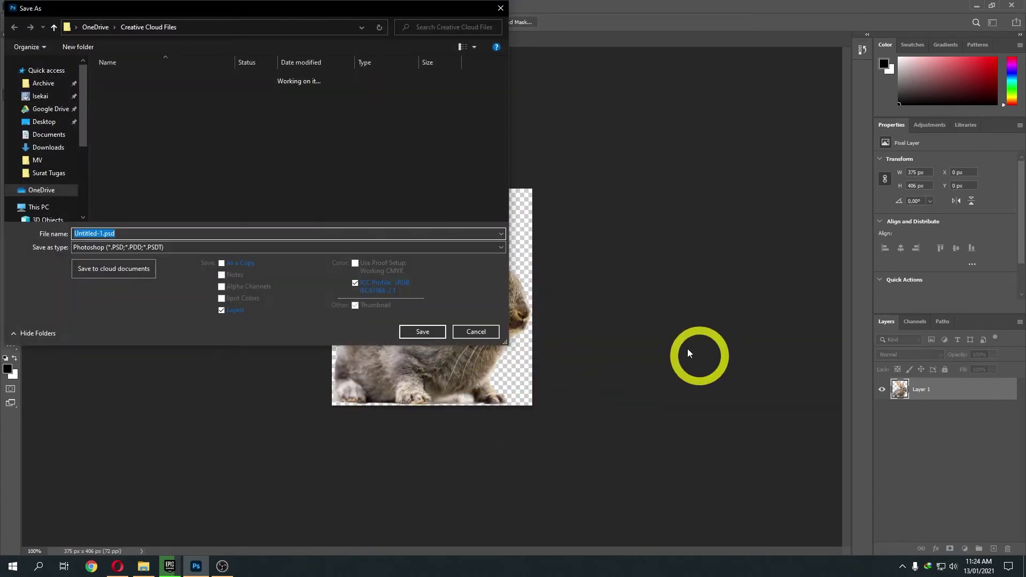
click(167, 247)
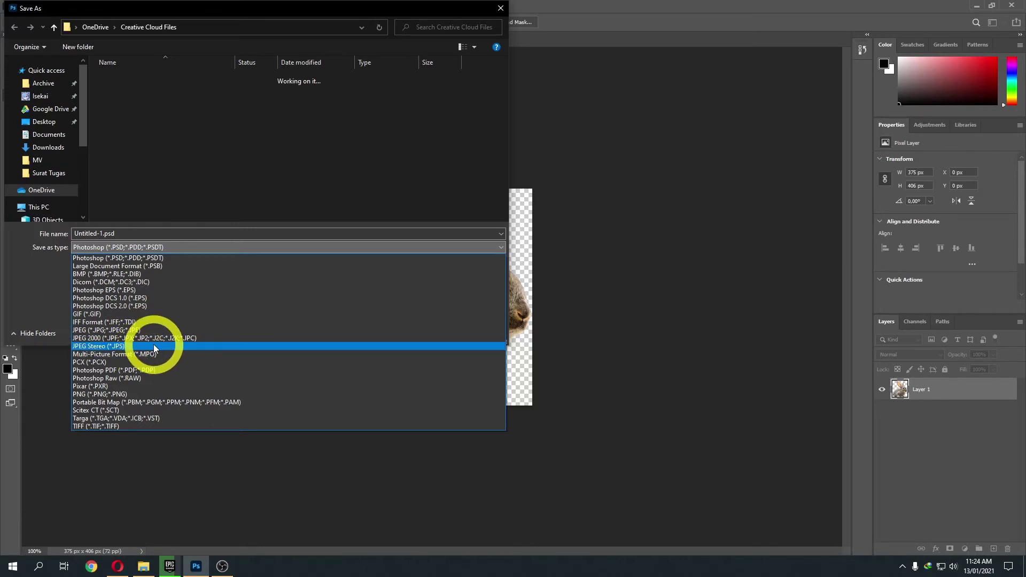
click(145, 395)
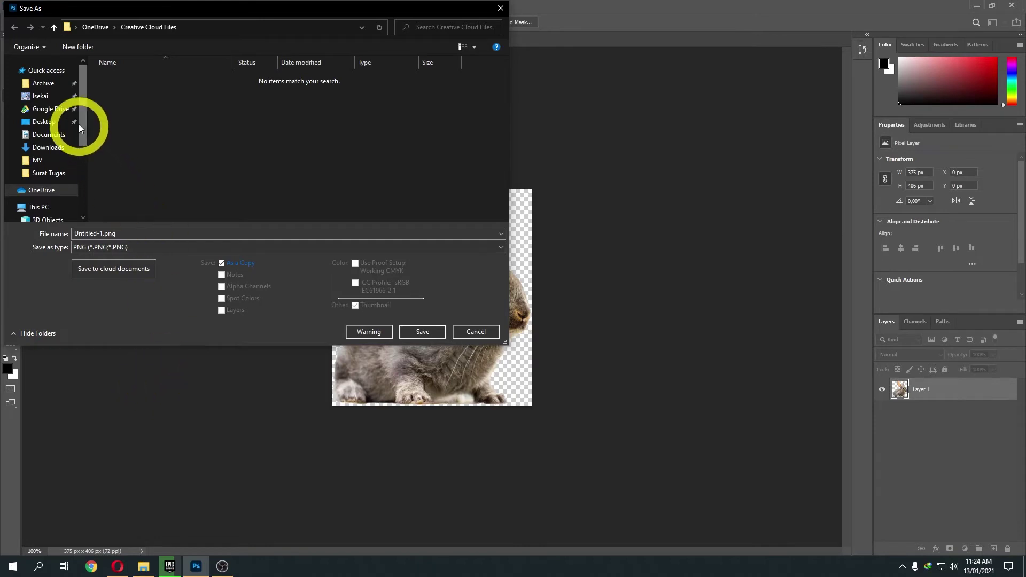
click(45, 122)
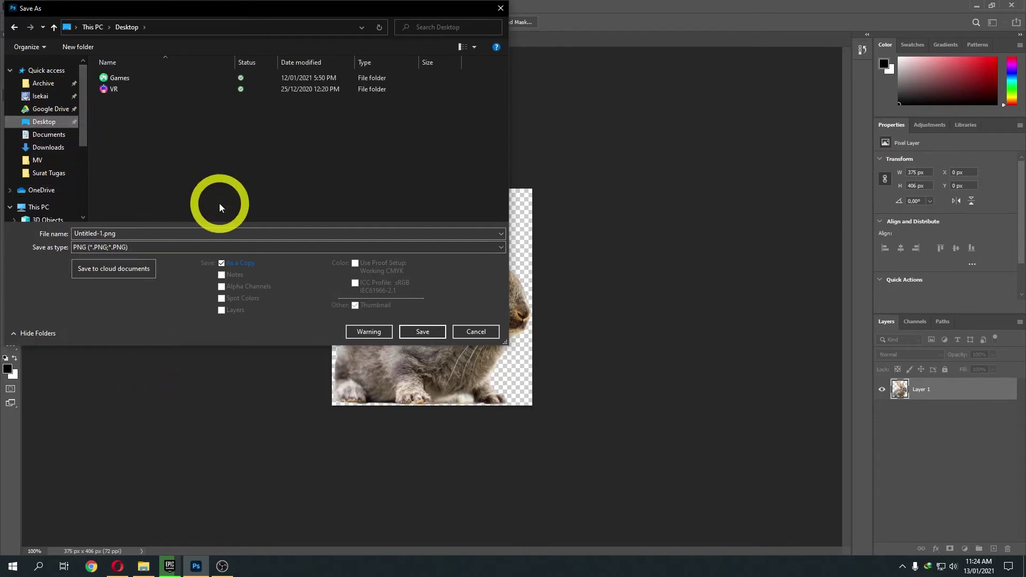
double_click(148, 233)
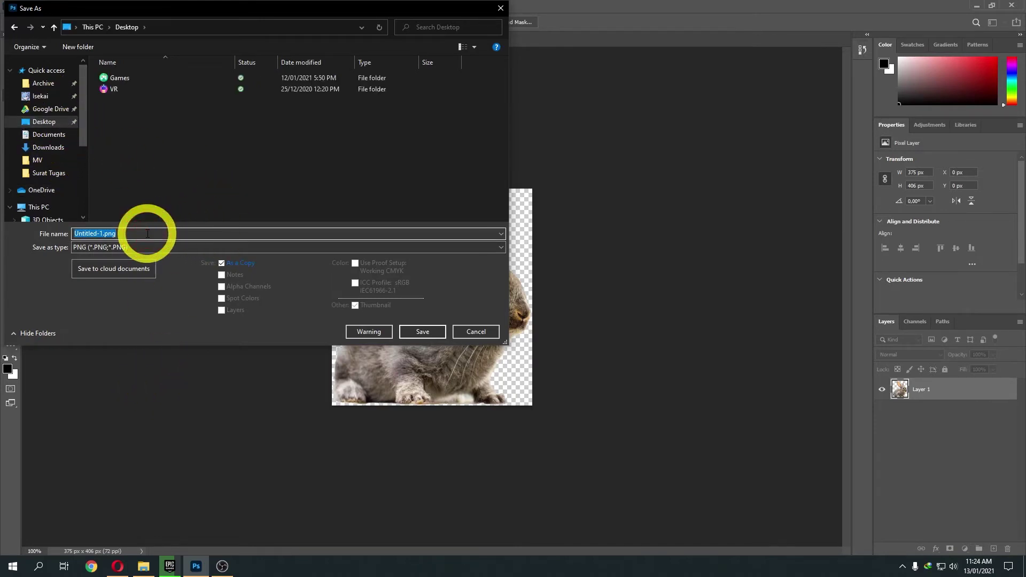
text(bunny)
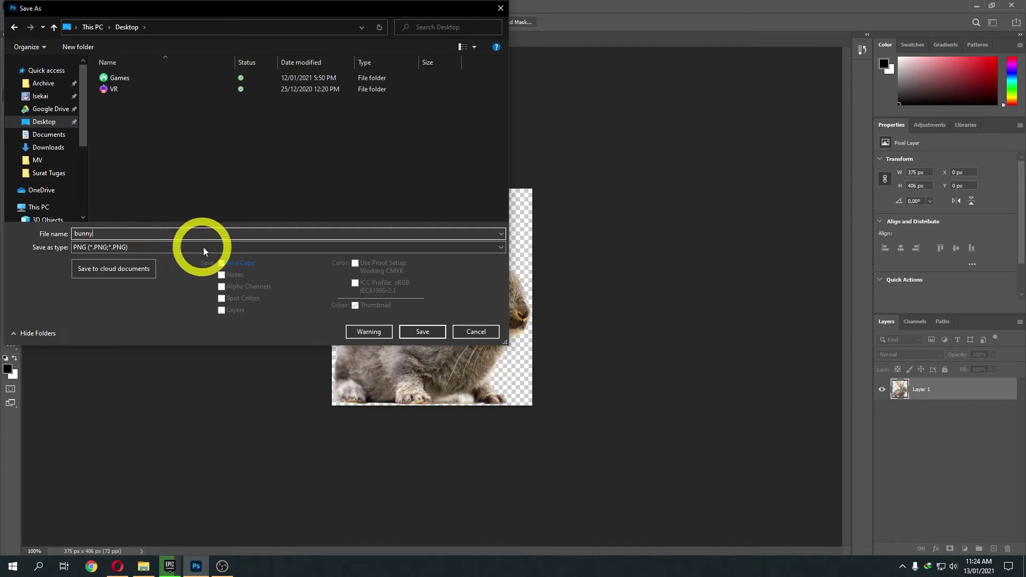
click(408, 328)
click(569, 168)
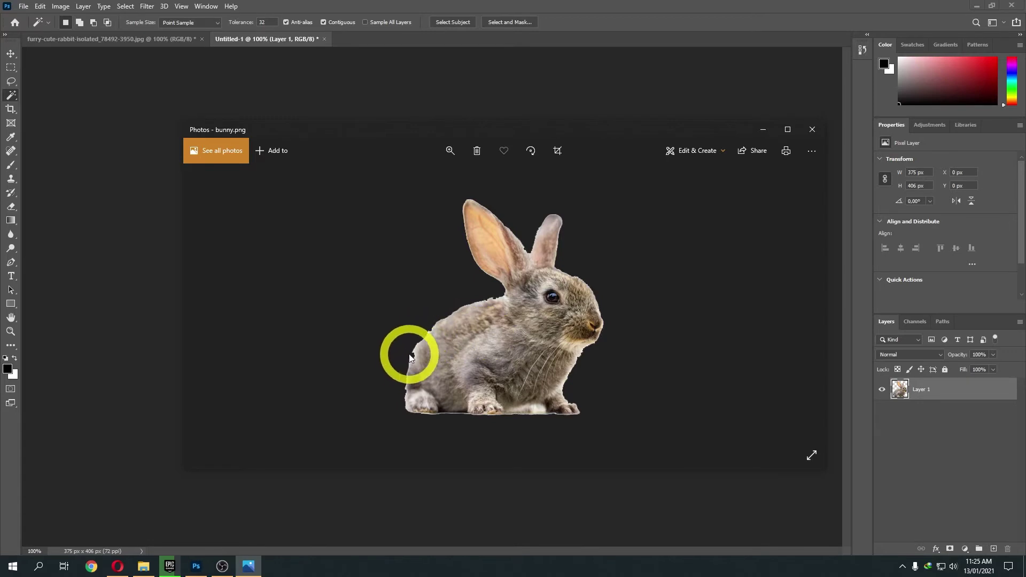
- Close the bunny.png preview and return to the furry-cute-rabbit photo document
click(811, 133)
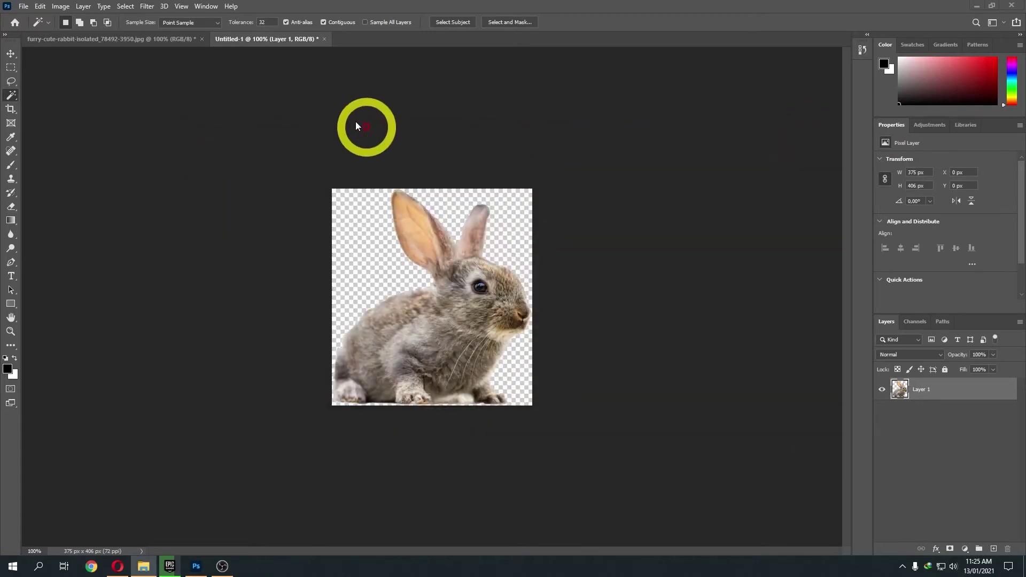
click(184, 42)
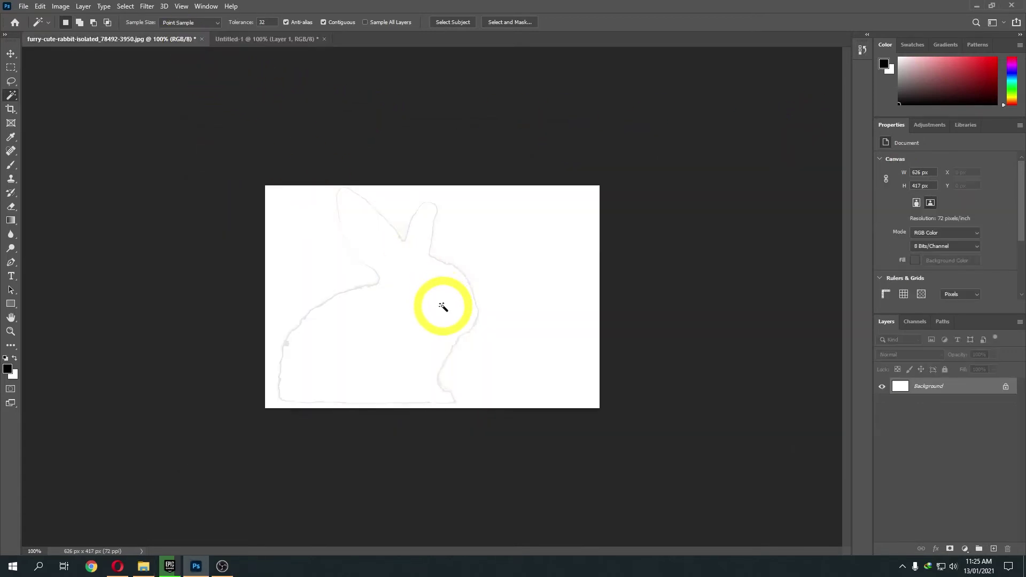
- Undo the deletion and set the Quick Selection Tool brush to 14 px
key(ctrl+z)
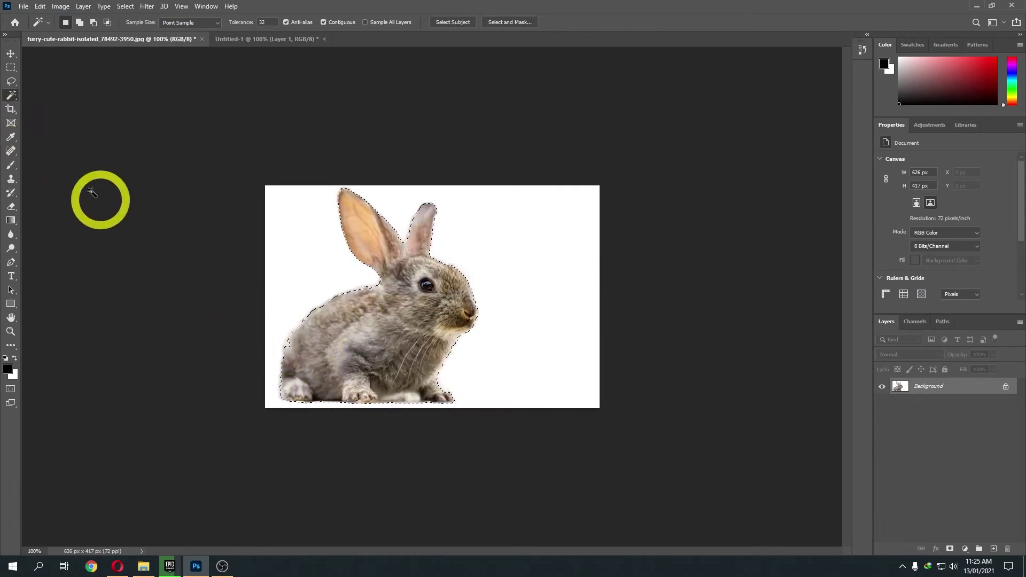
right_click(11, 96)
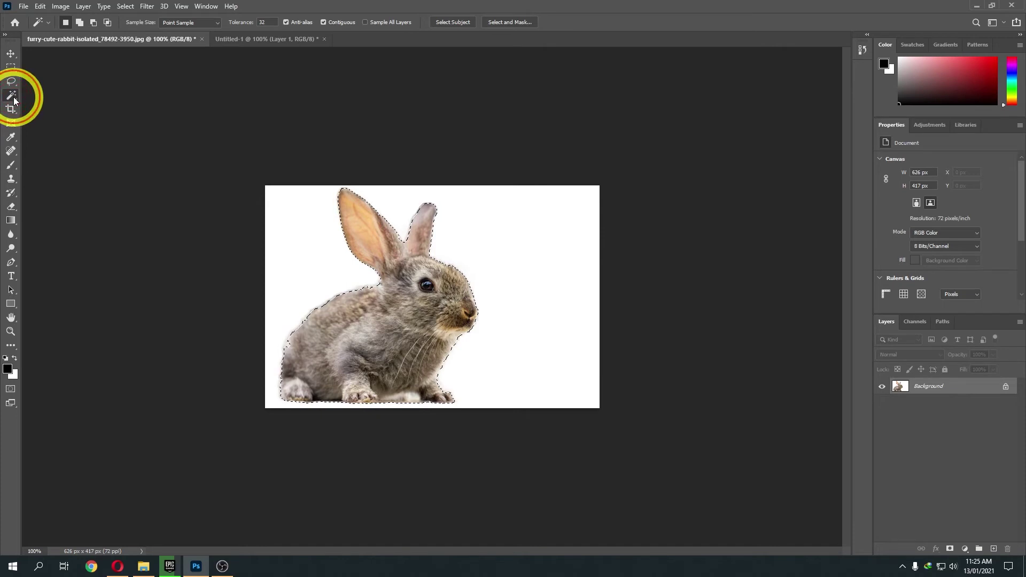
click(64, 106)
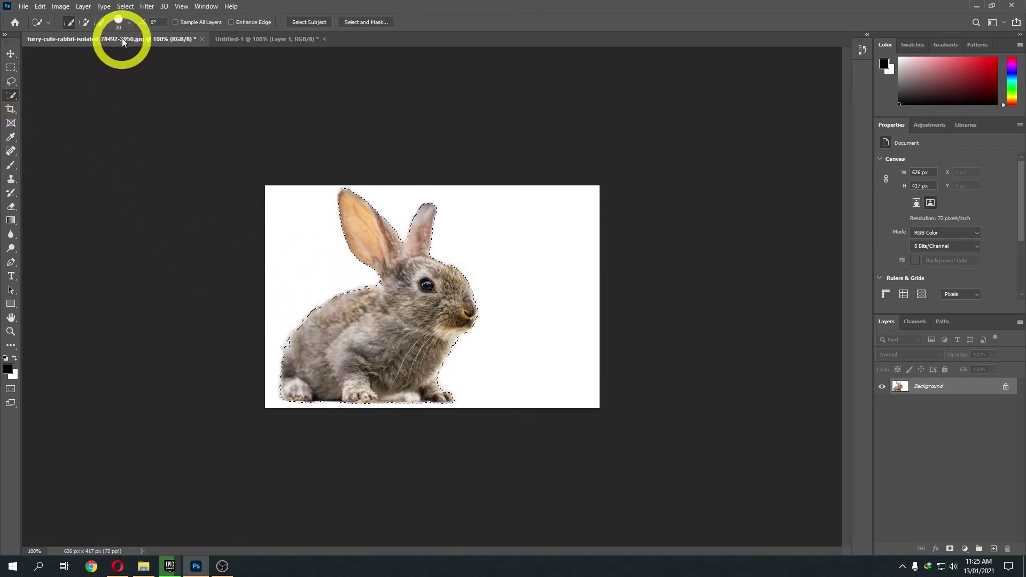
click(130, 22)
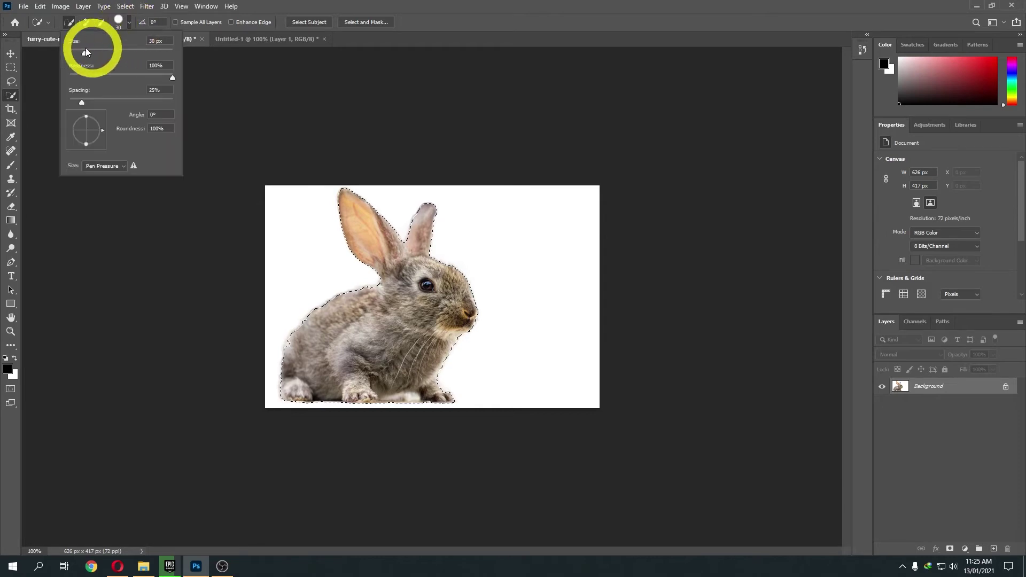
drag(83, 53, 77, 53)
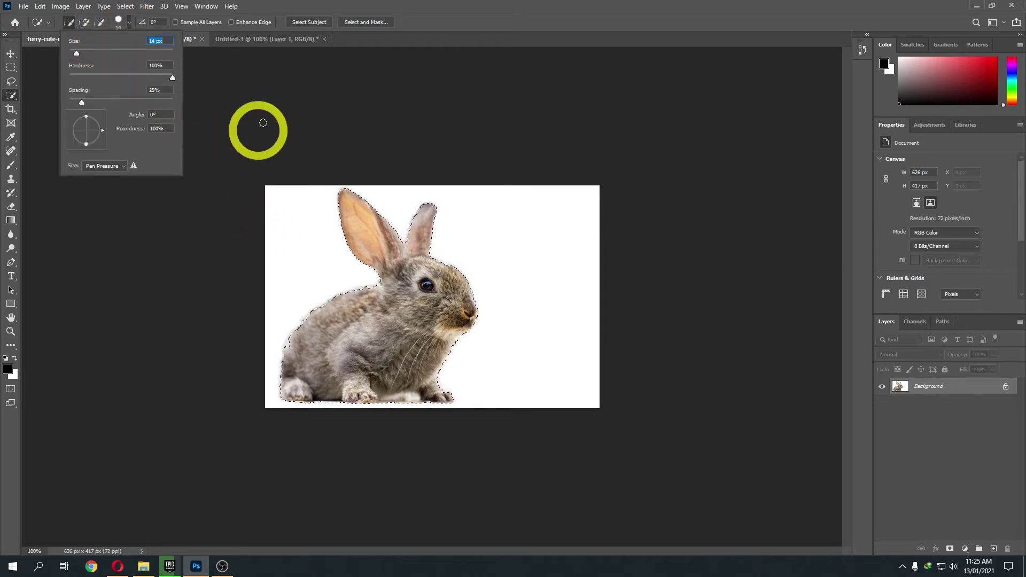
click(456, 24)
click(376, 208)
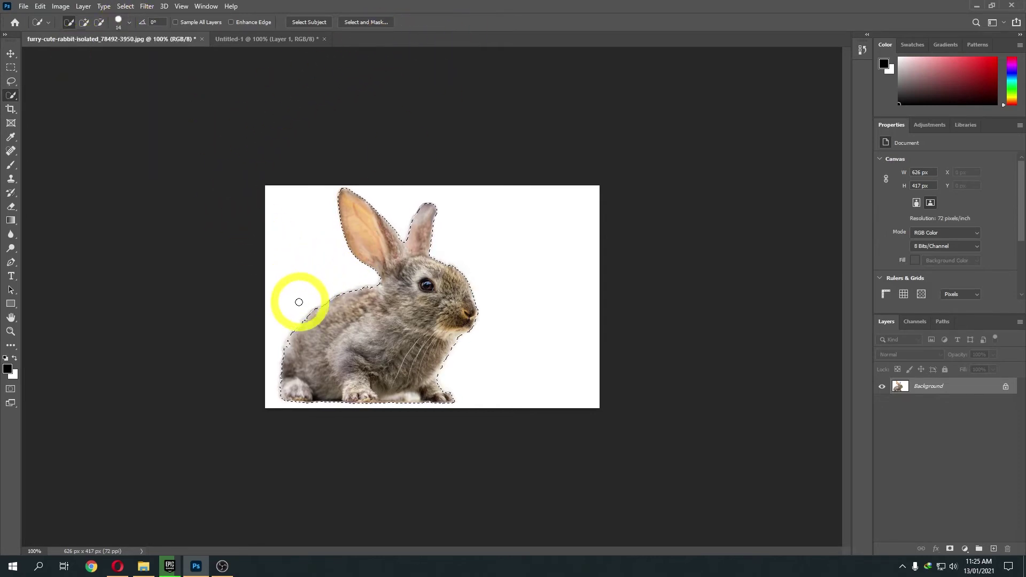
- Add the rabbit's back to the selection and cut the whole rabbit out
click(288, 349)
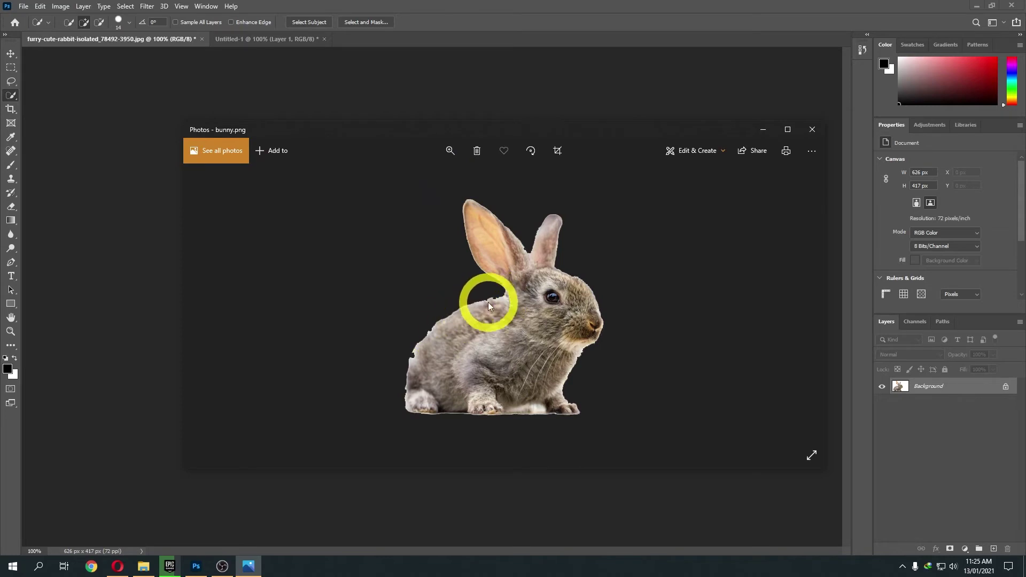
click(591, 21)
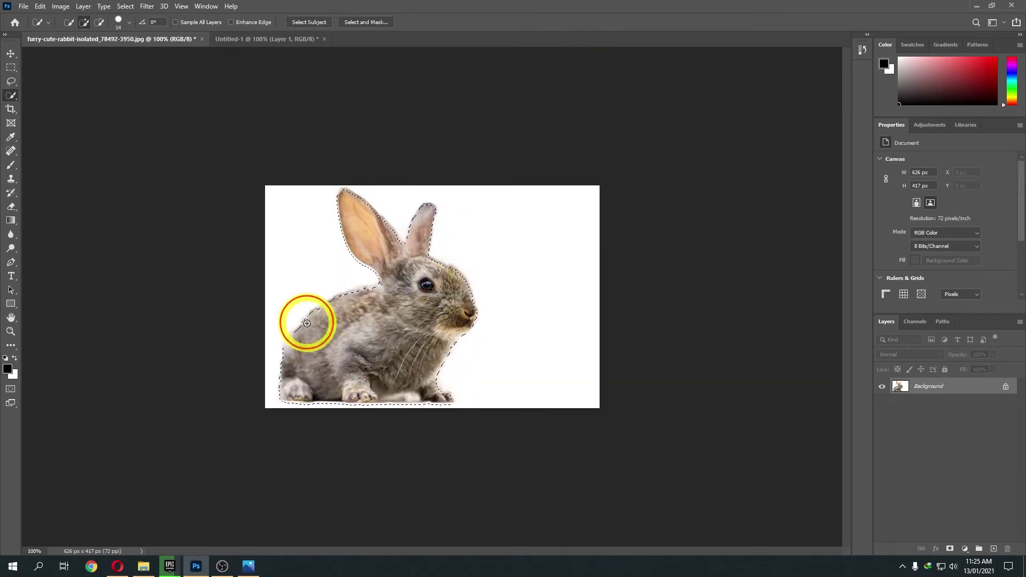
mouse_move(304, 328)
mouse_down()
mouse_move(294, 338)
mouse_move(374, 292)
mouse_up()
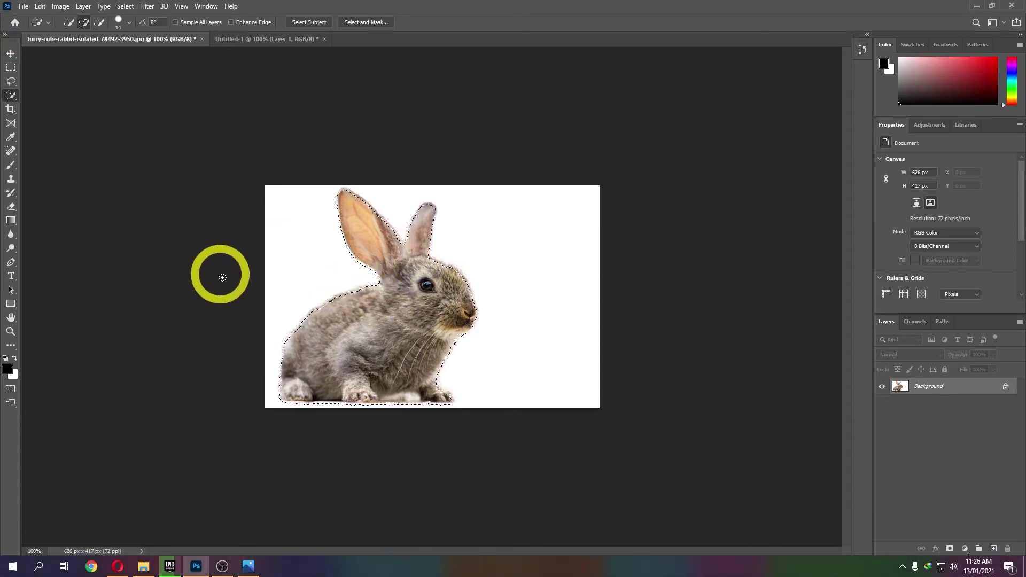
key(ctrl+x)
click(251, 41)
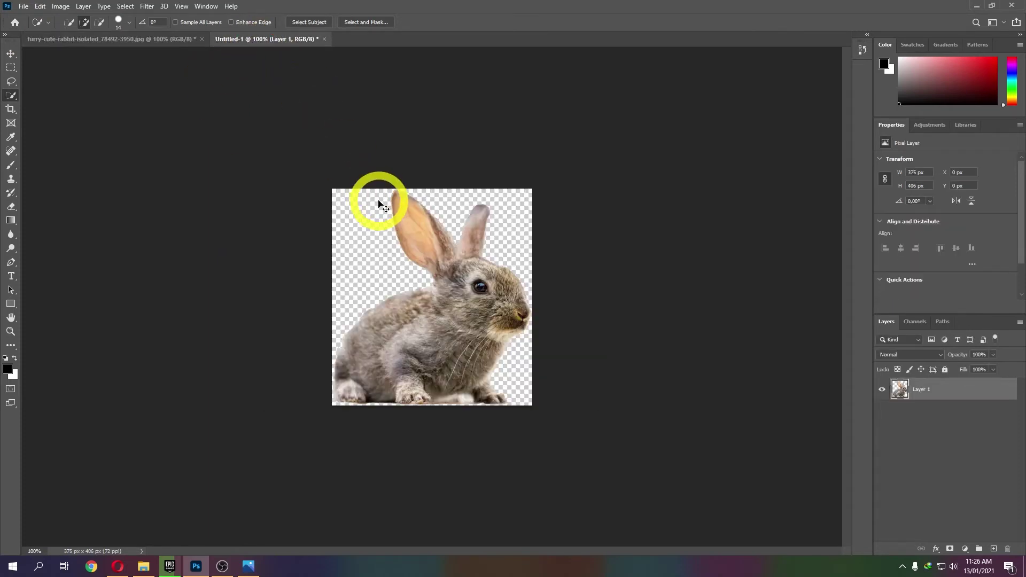
- Clear Untitled-1's Layer 1, deselect, and bring the rabbit cutout back
key(Delete)
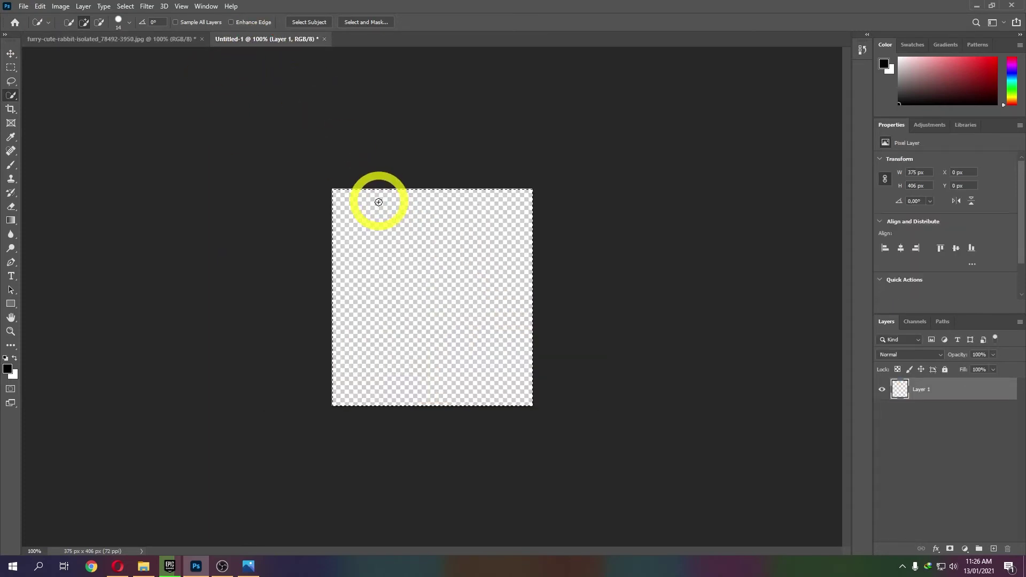
key(ctrl+d)
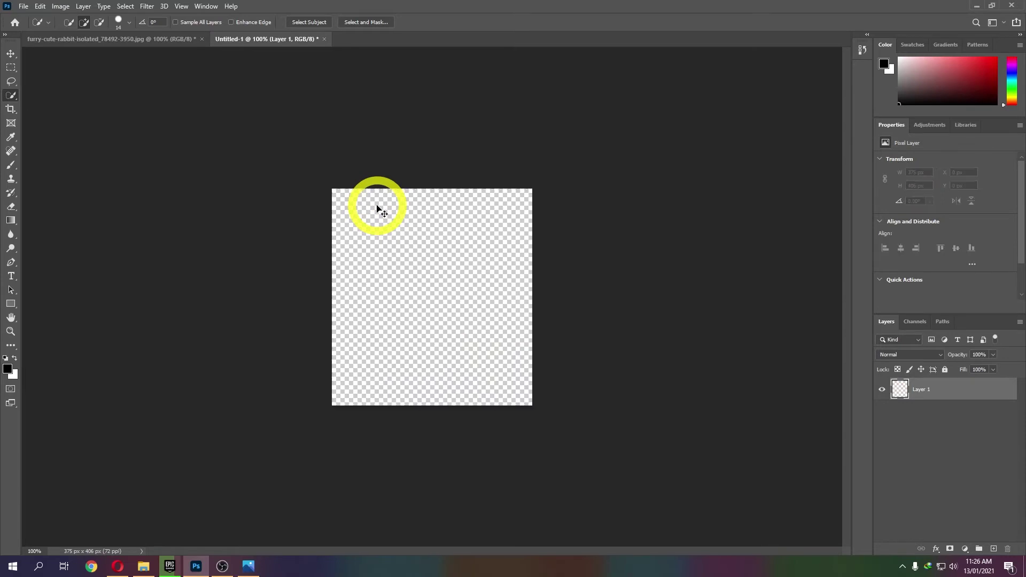
key(ctrl+z)
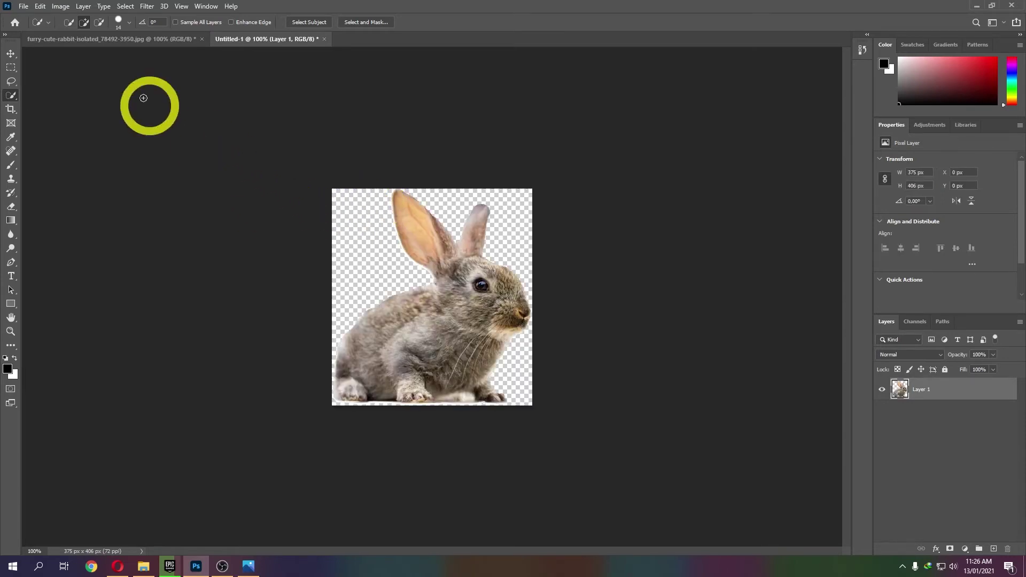
- Resave the refined rabbit cutout as PNG, replacing bunny.png on the Desktop
click(23, 6)
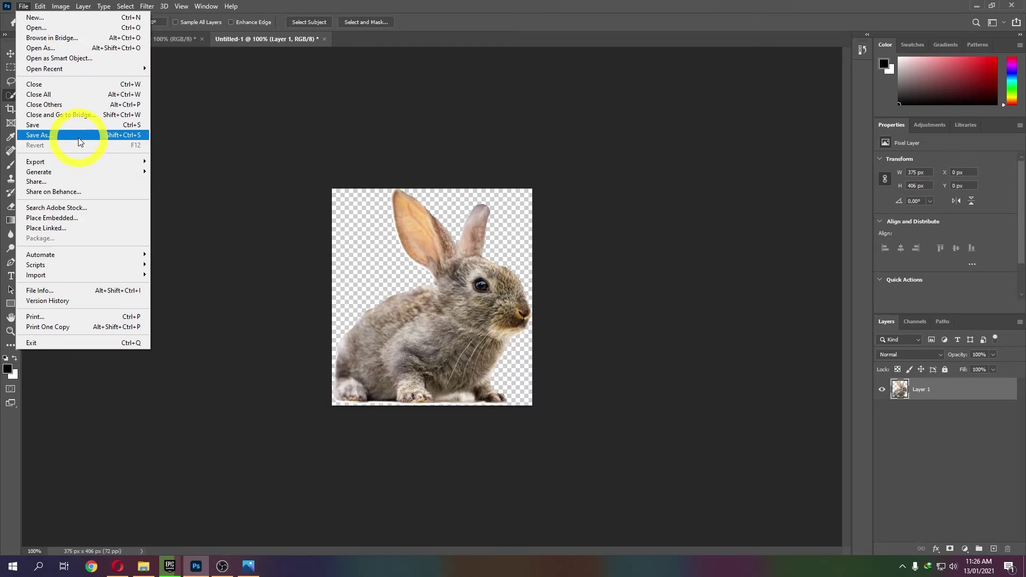
click(222, 179)
key(ctrl+shift+s)
click(293, 247)
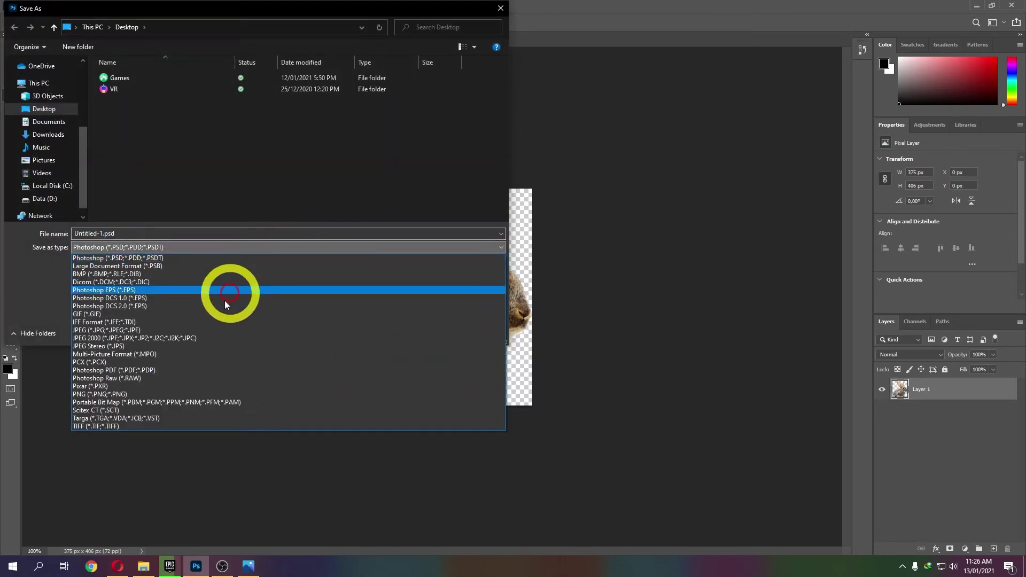
click(168, 393)
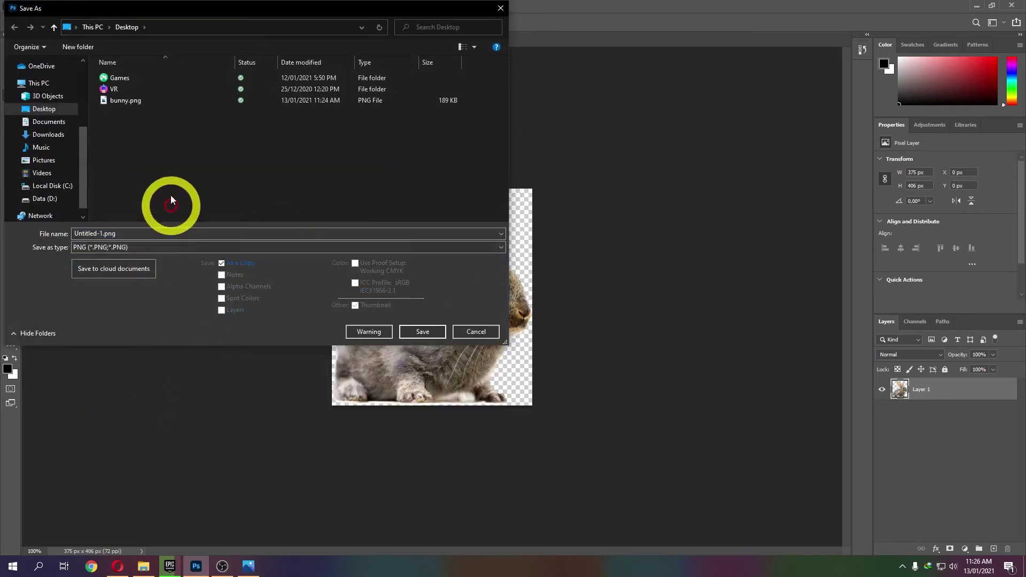
click(128, 101)
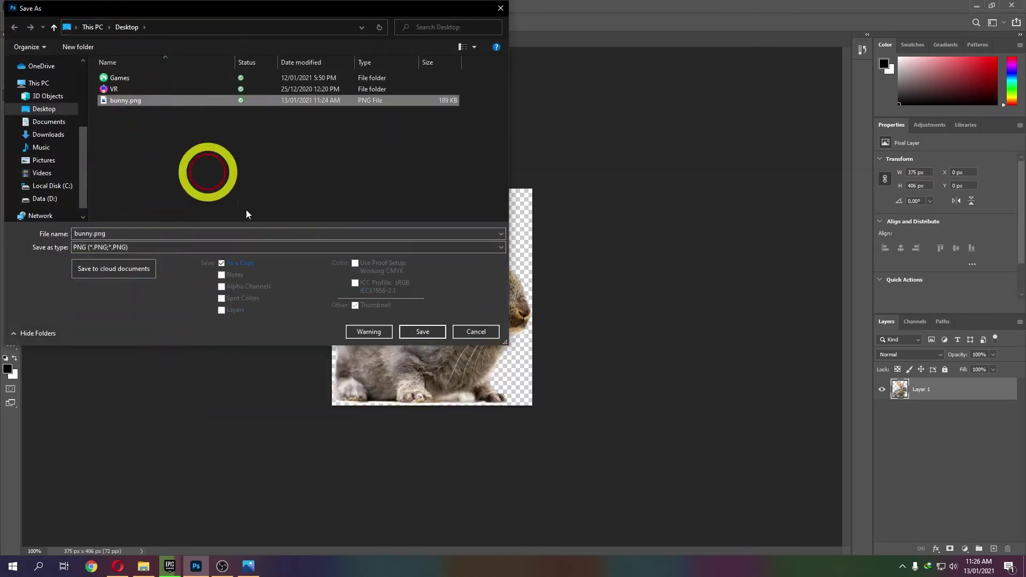
click(428, 326)
click(531, 283)
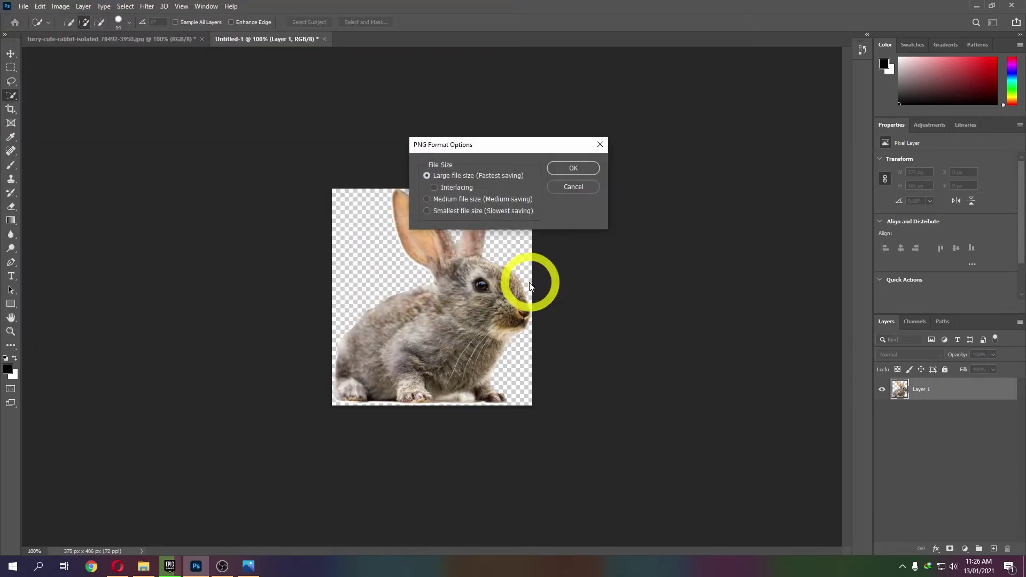
key(Return)
key(alt+Tab)
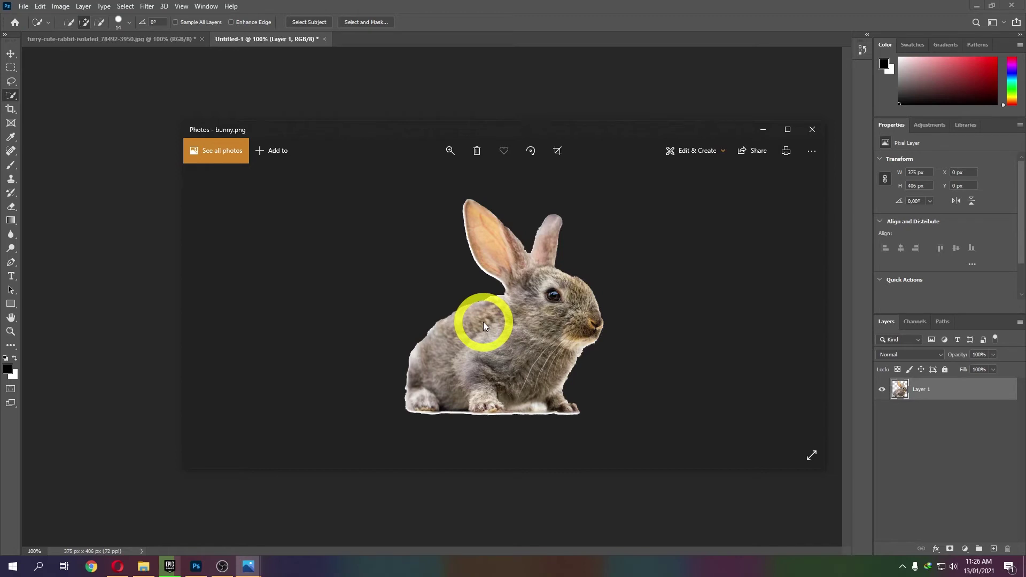
- Close the bunny.png preview in Photos and pick Photoshop's Magic Wand Tool
click(15, 92)
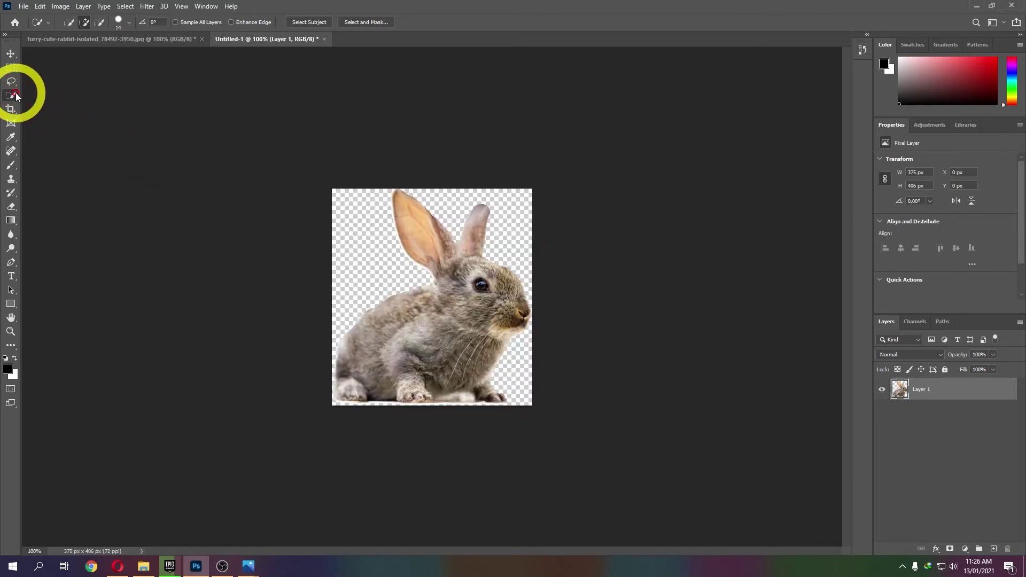
alt+click(12, 96)
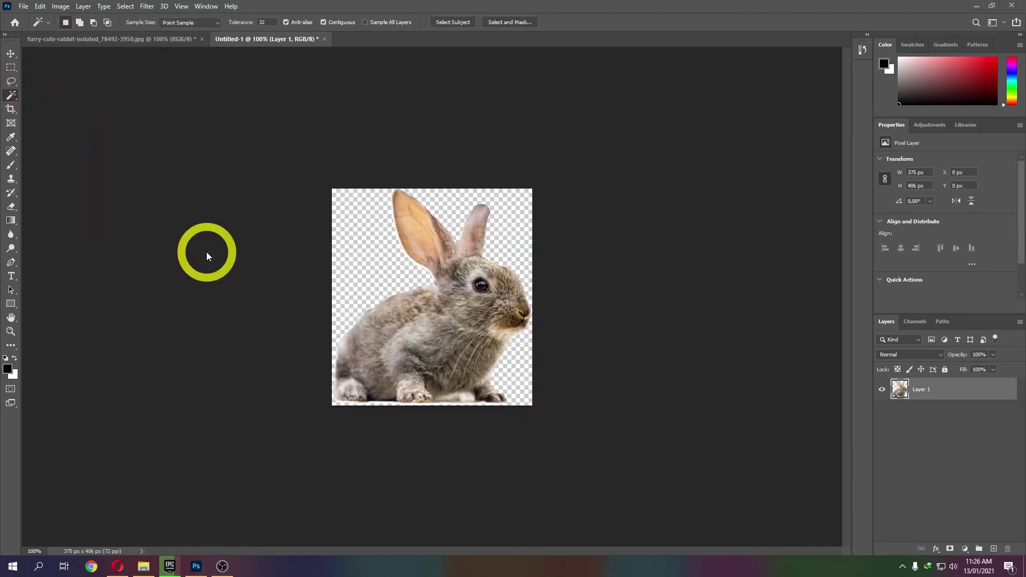
- Bring up the Moon: Mad Angry Edition sticker page in the browser and scroll through its stickers
click(119, 567)
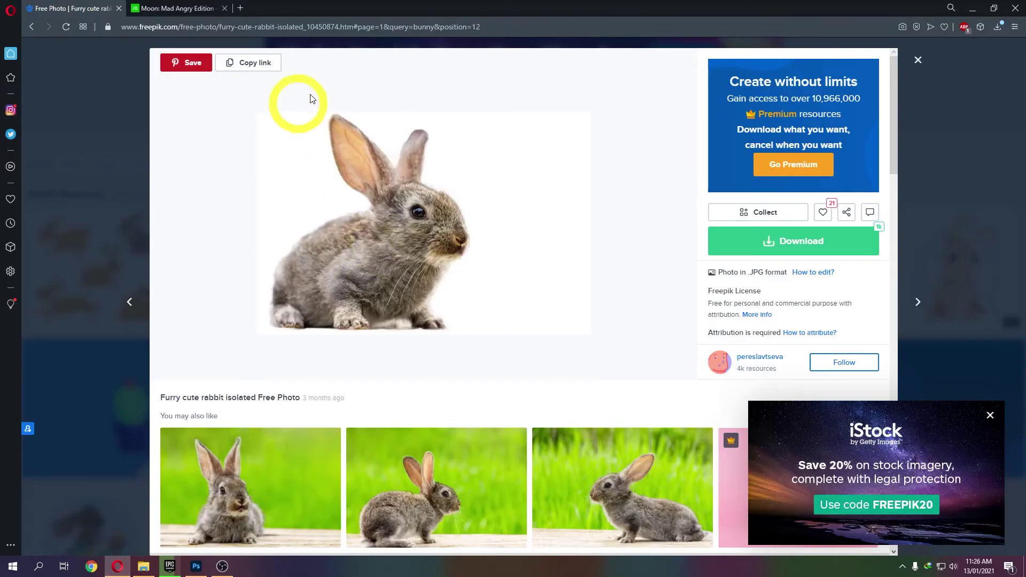
click(194, 11)
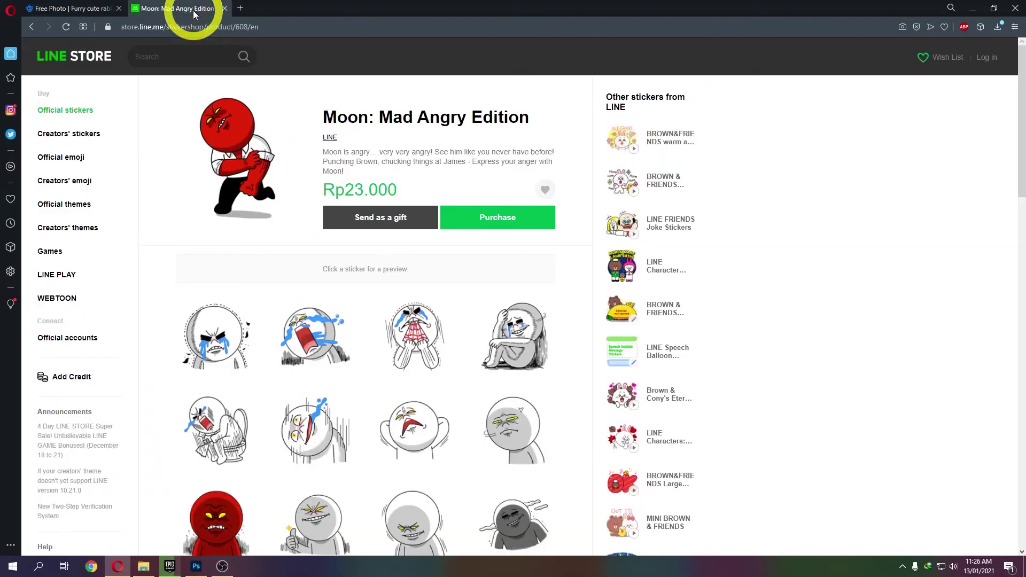
scroll(188, 195, down, 1)
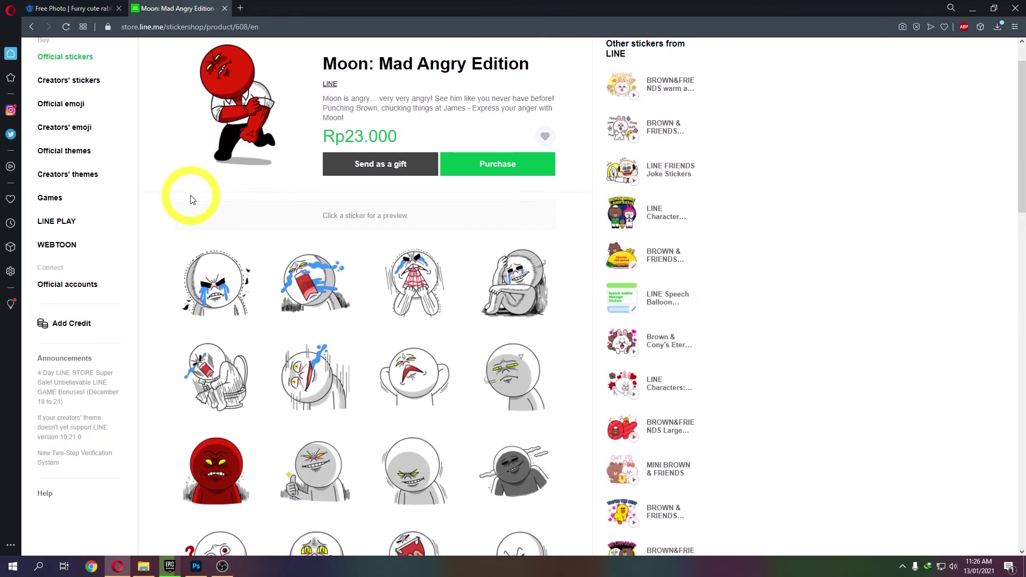
scroll(193, 196, down, 3)
scroll(192, 184, up, 3)
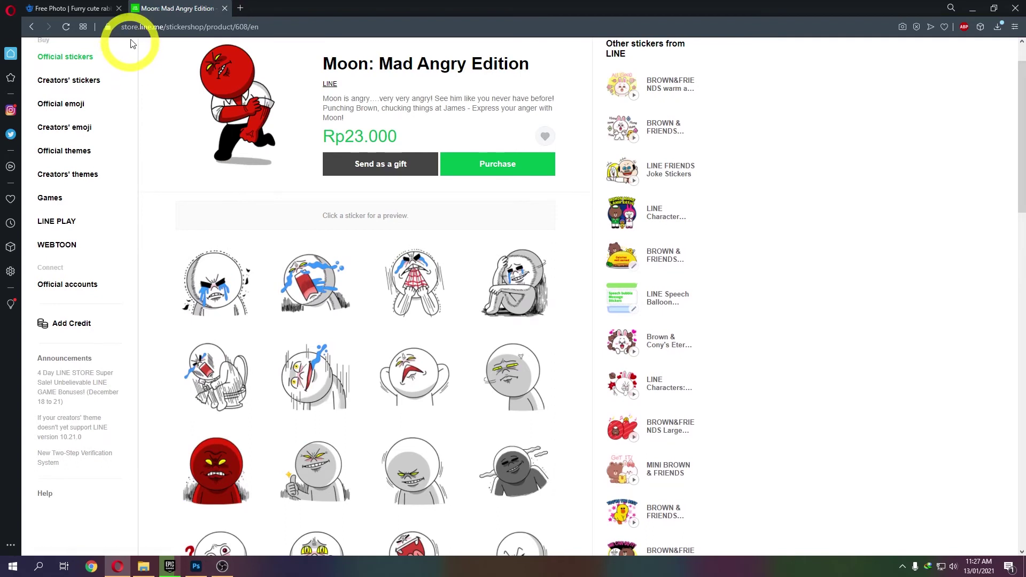
scroll(199, 148, down, 1)
scroll(199, 148, down, 1)
scroll(198, 144, down, 1)
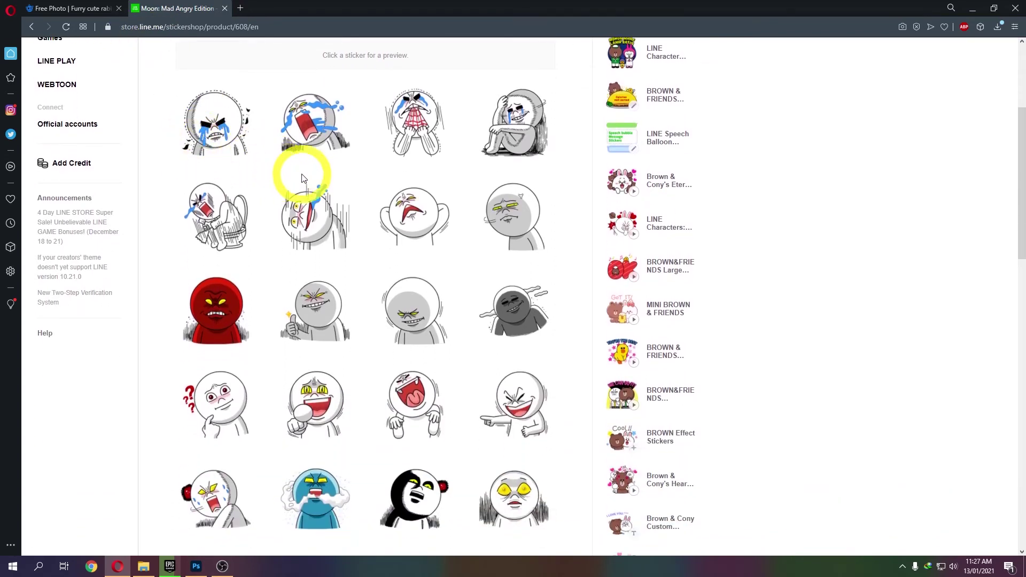
- Start saving the sticker page, cancel it, and bring up the Windows app list
right_click(406, 223)
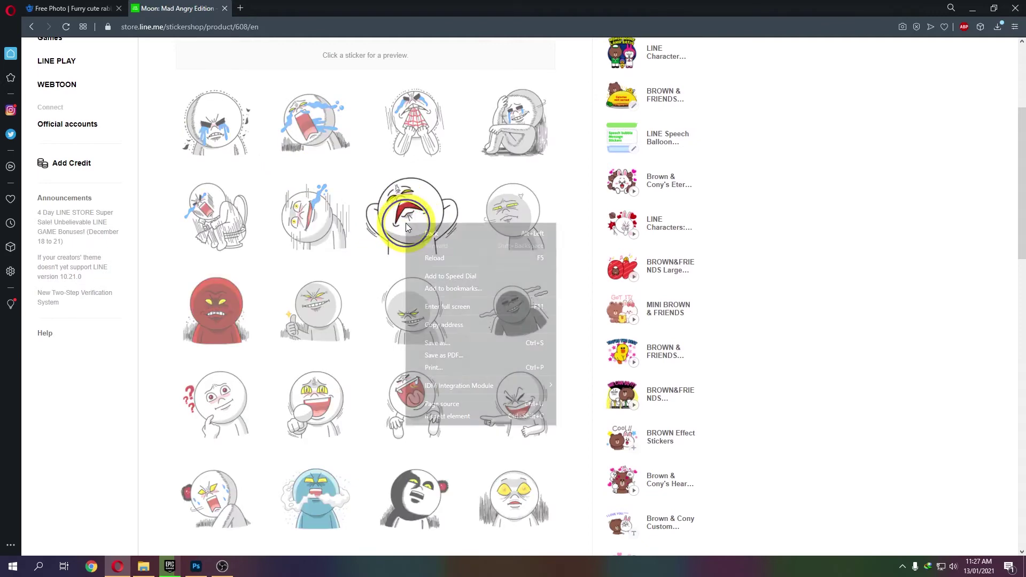
click(444, 344)
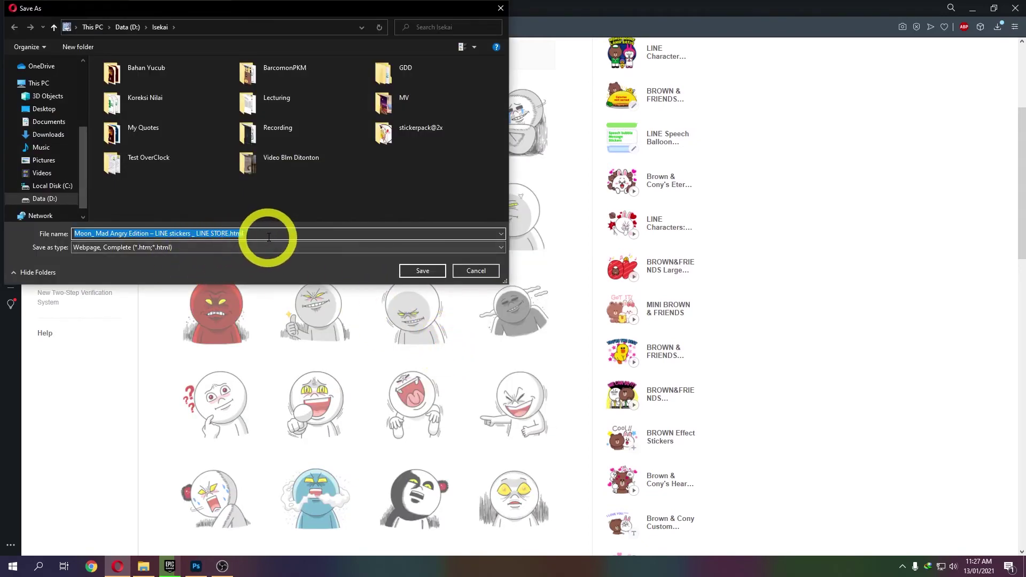
click(476, 271)
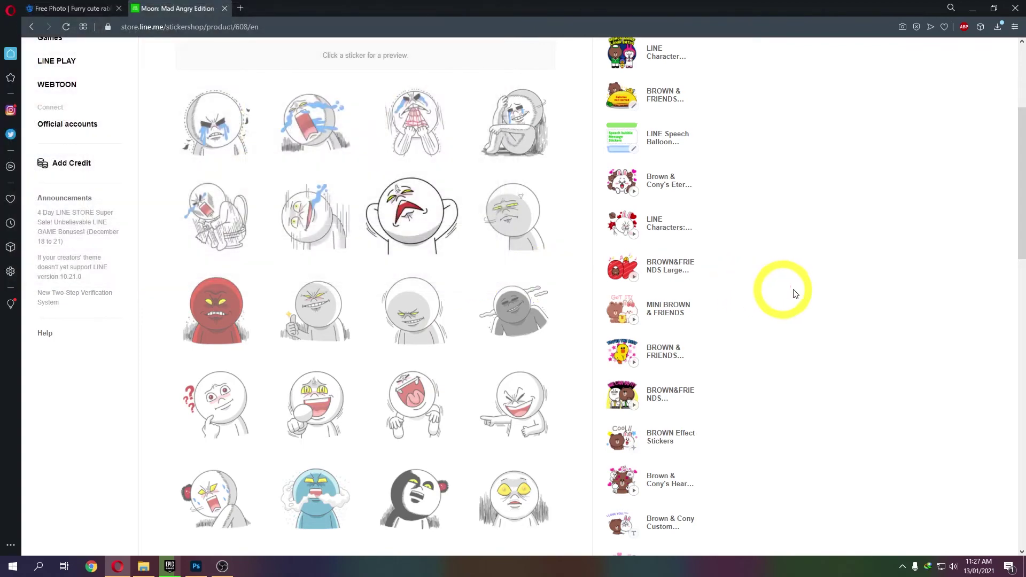
scroll(833, 315, up, 1)
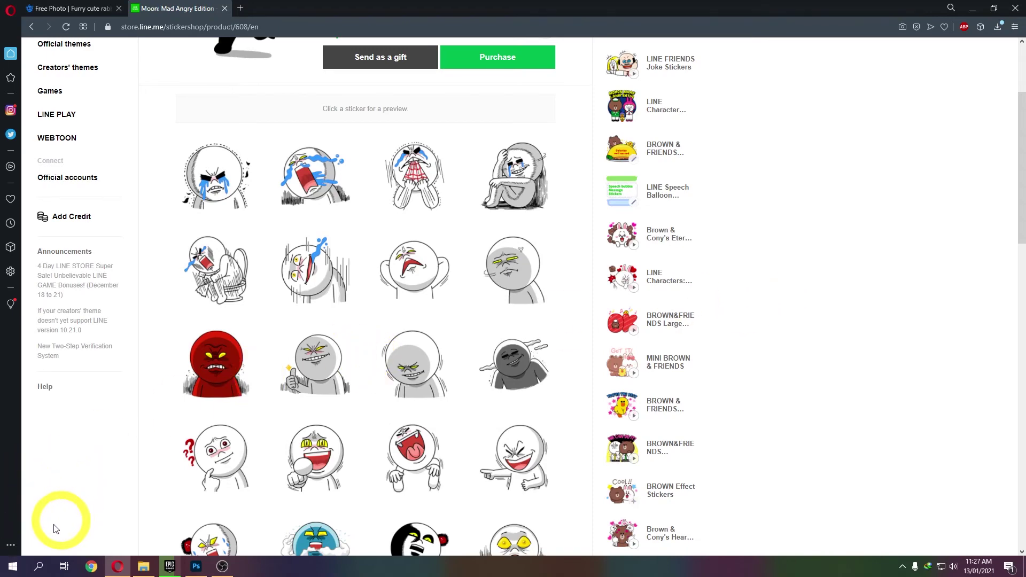
click(6, 572)
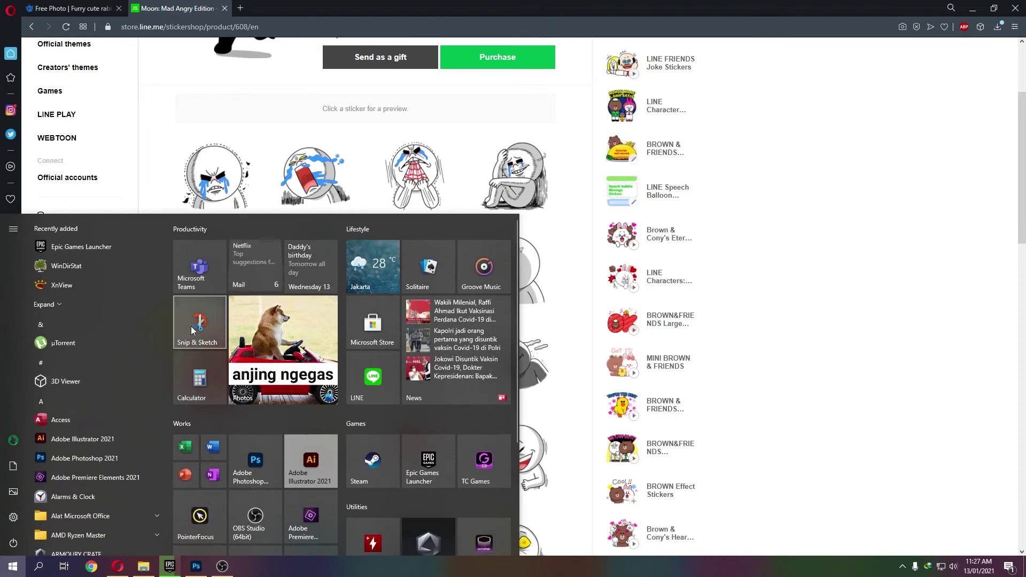
- Snip the angry Moon sticker with arms behind its head in Snip & Sketch and copy it
click(191, 329)
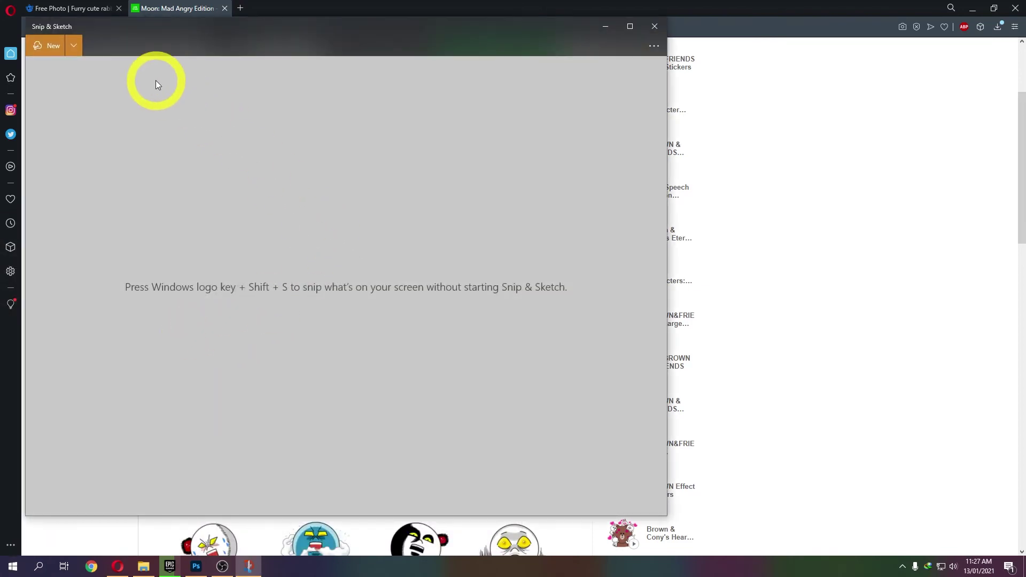
click(55, 46)
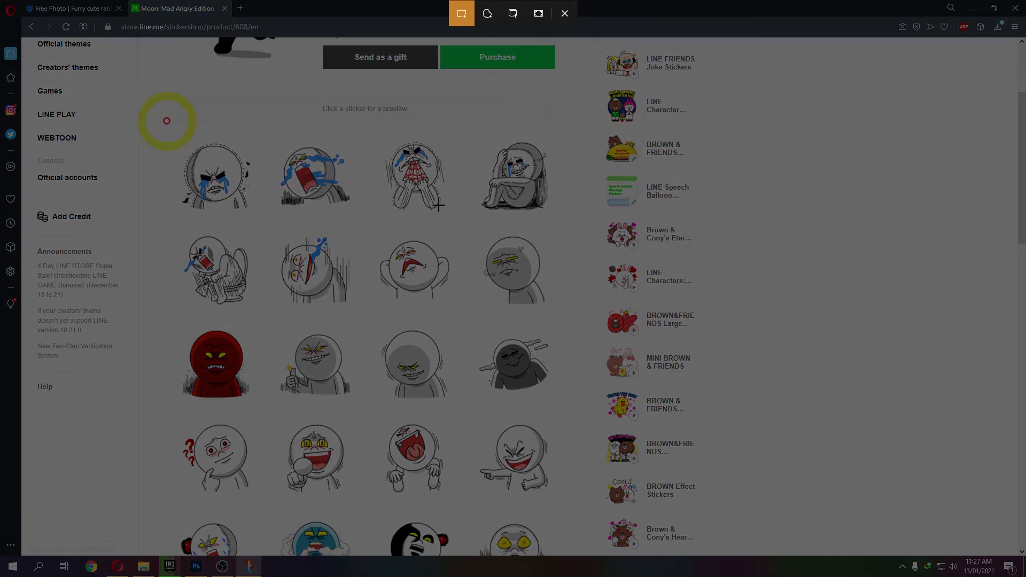
drag(370, 231, 457, 315)
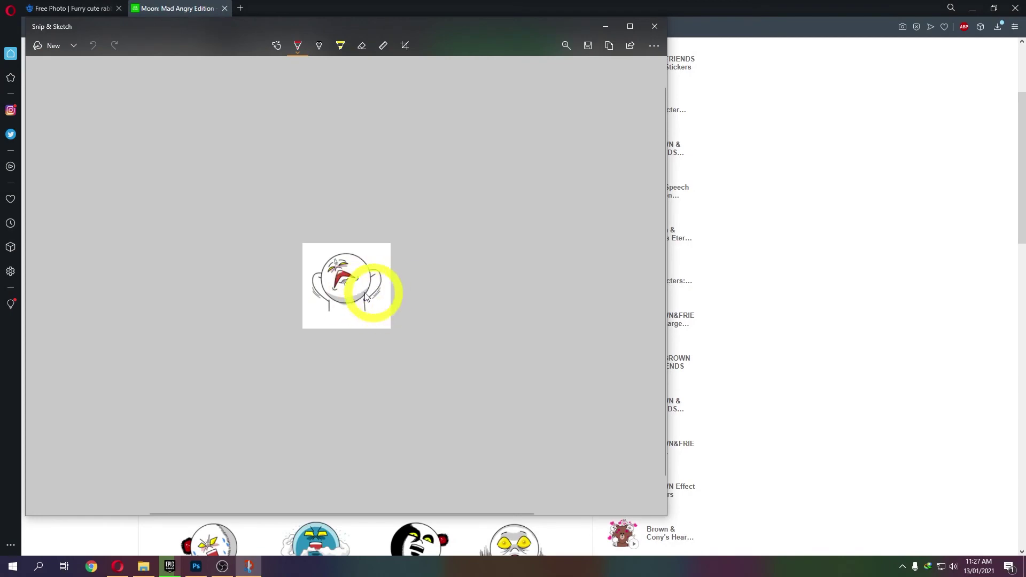
key(ctrl+c)
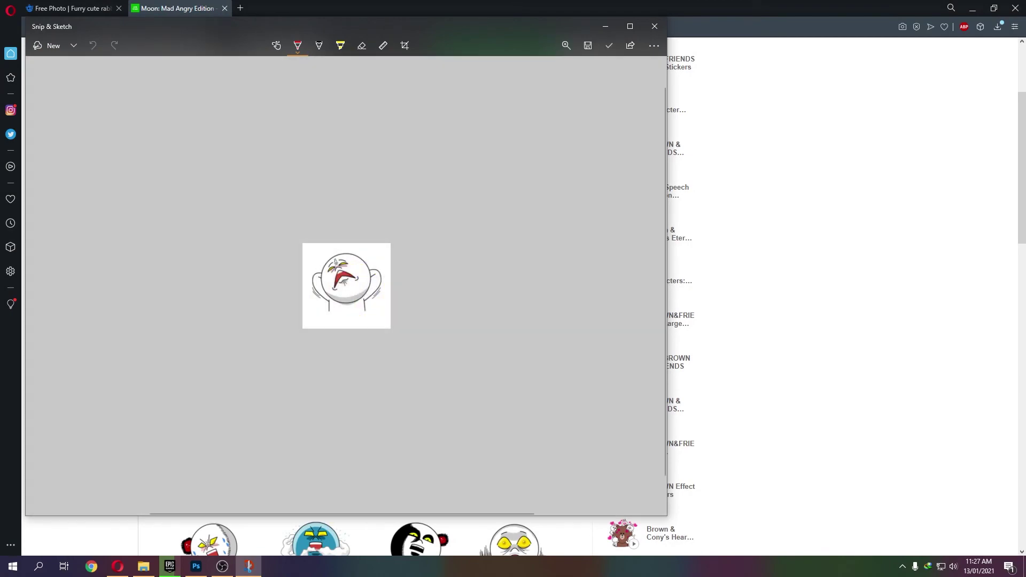
key(alt+Tab)
click(24, 6)
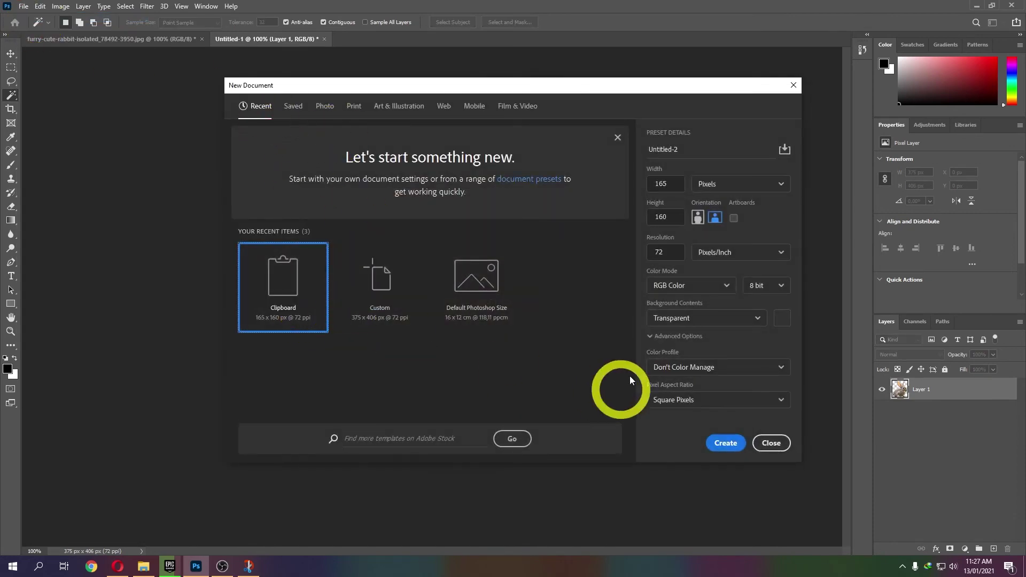
- Create the 165 x 160 px transparent document, paste the sticker, and zoom in
click(733, 442)
key(ctrl+v)
scroll(585, 345, up, 3)
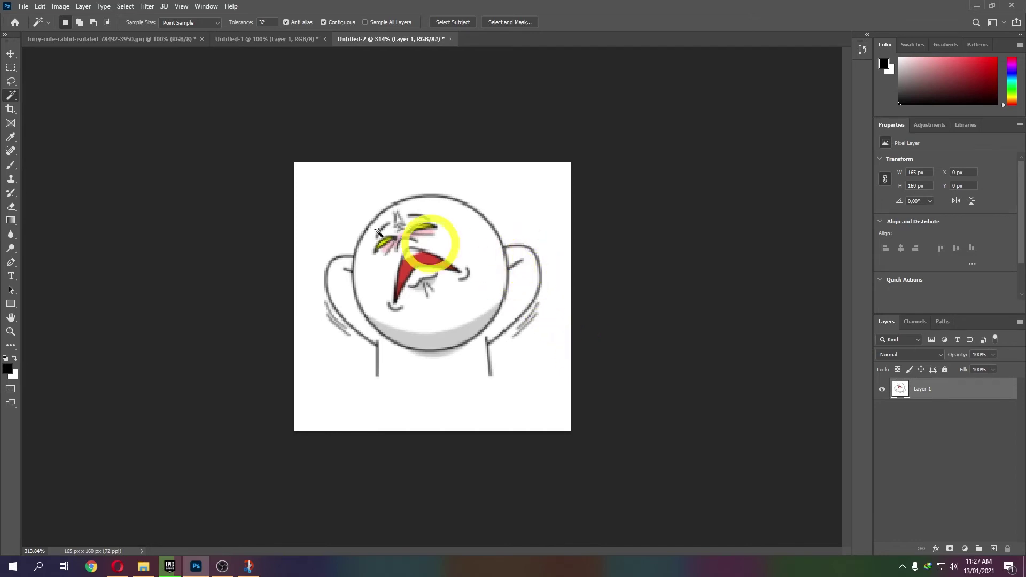
click(331, 207)
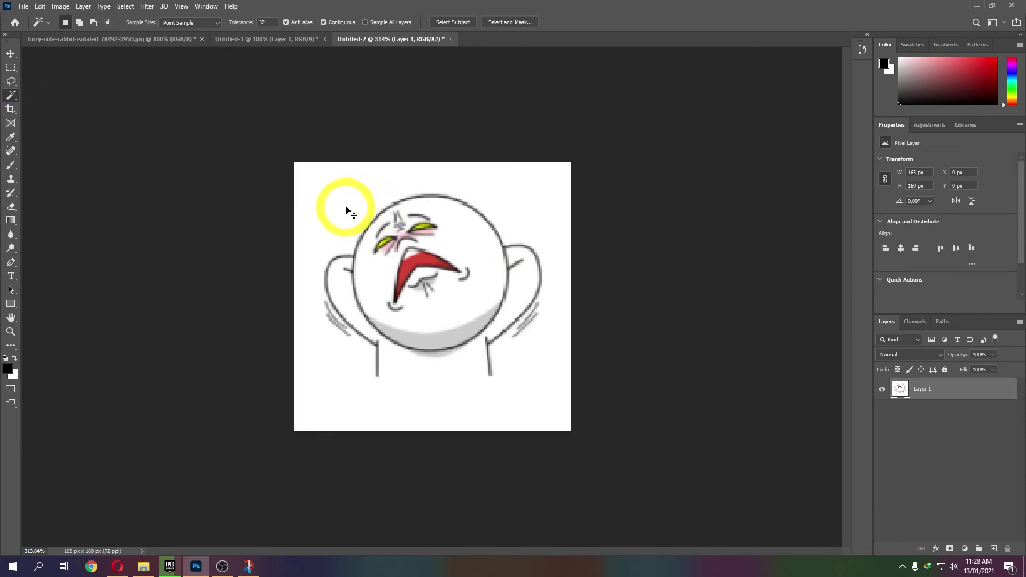
key(Delete)
key(ctrl+d)
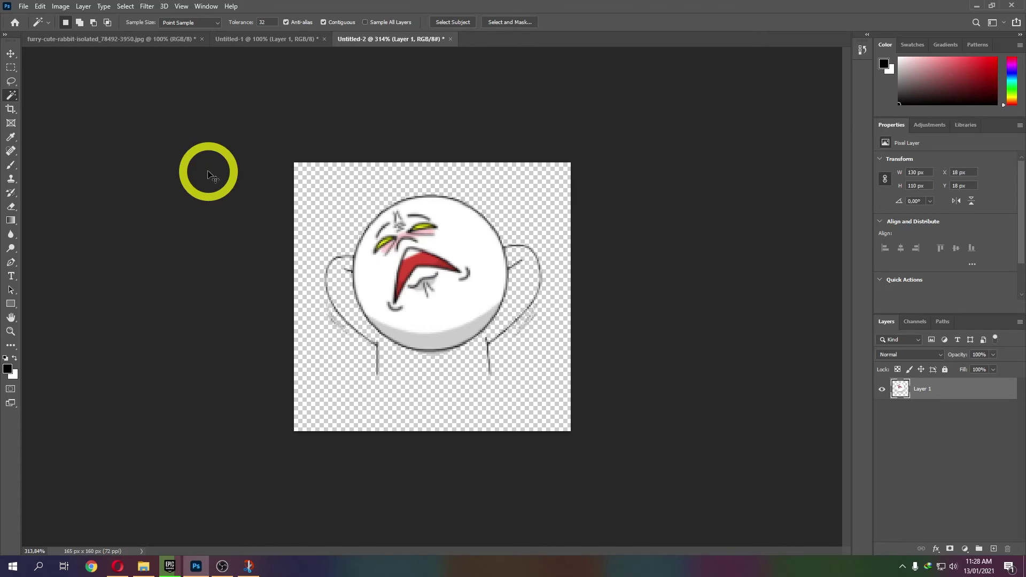
key(ctrl+z)
key(ctrl+z)
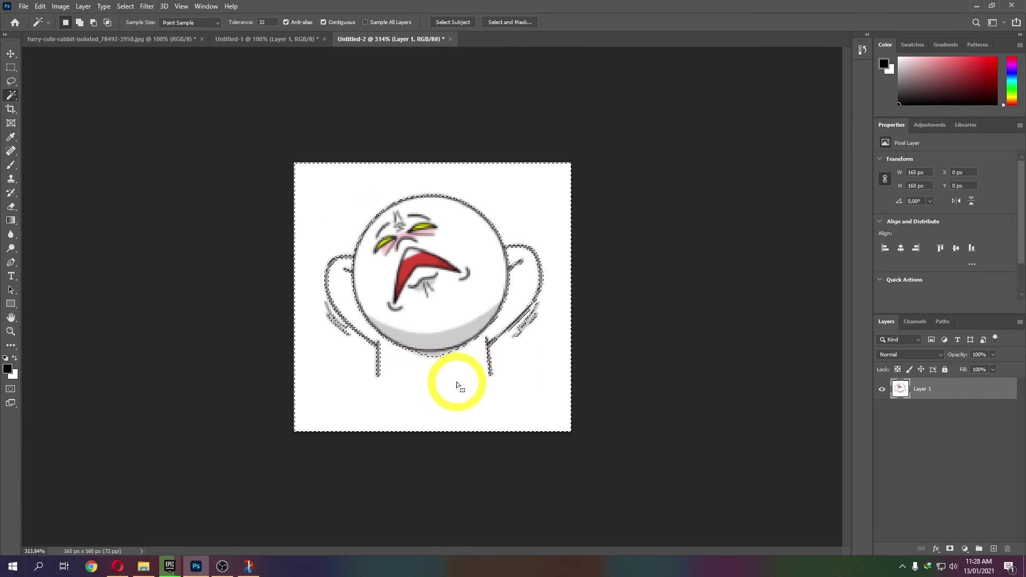
key(ctrl+d)
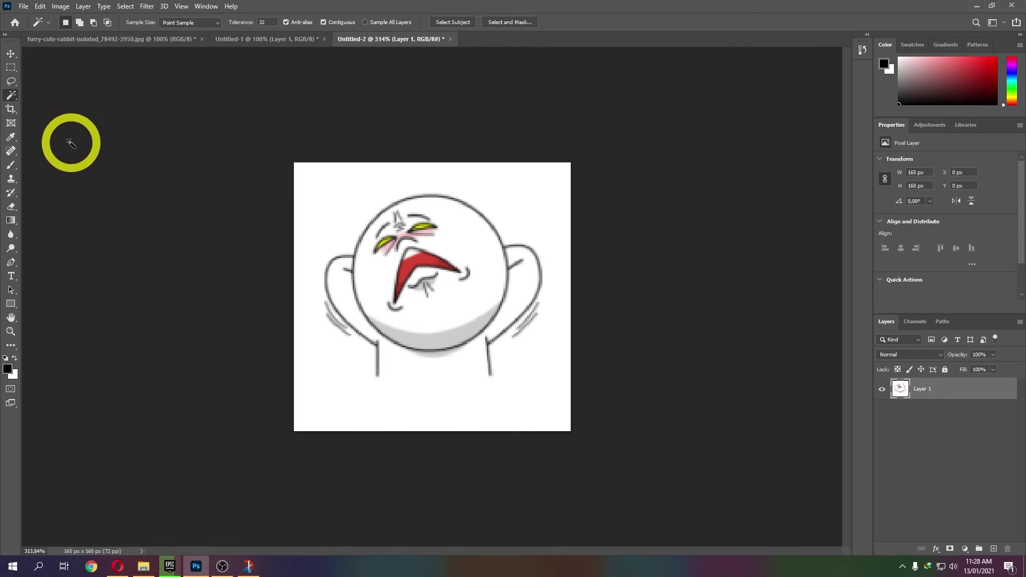
click(12, 110)
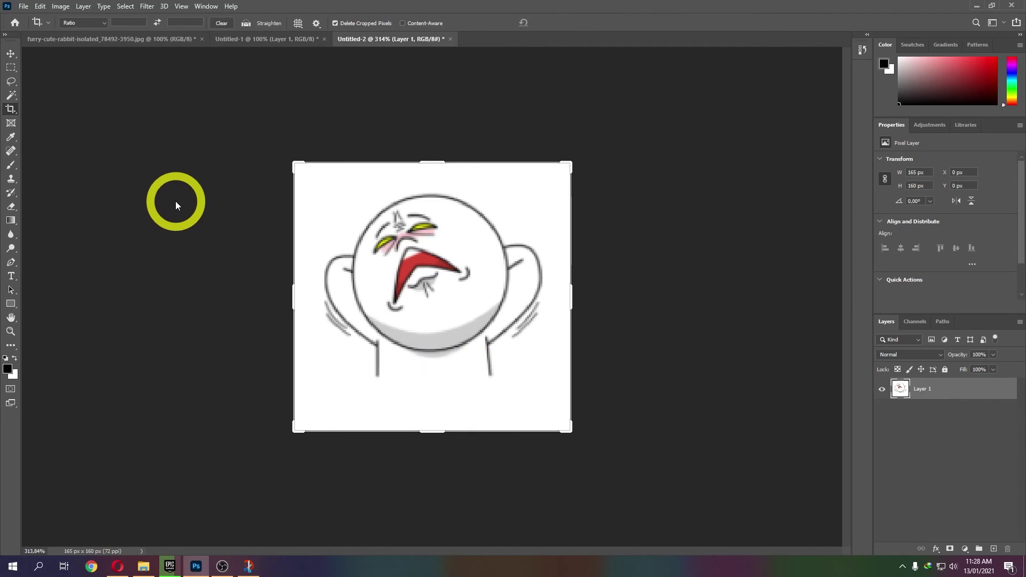
drag(442, 431, 427, 410)
key(Return)
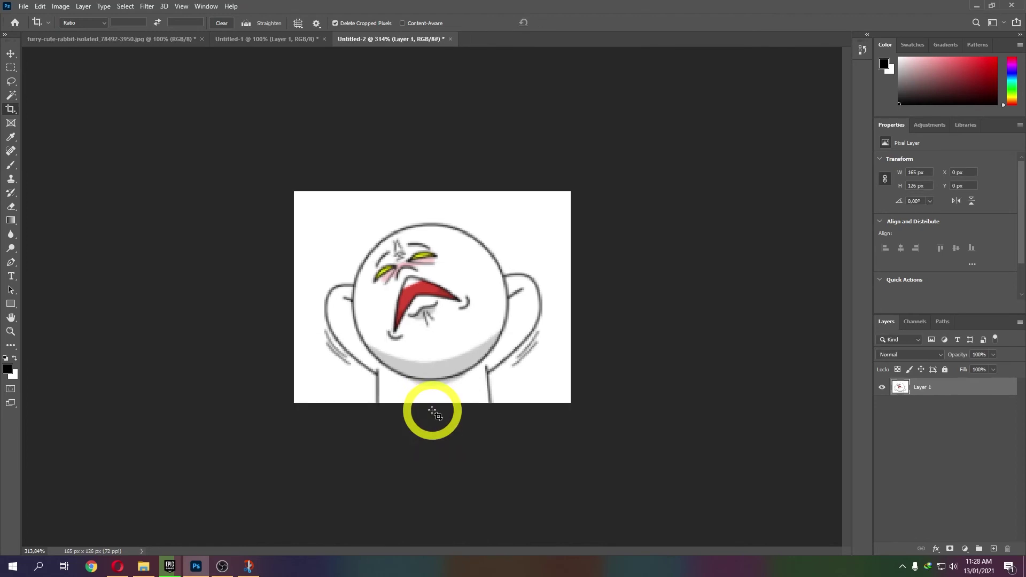
key(ctrl+z)
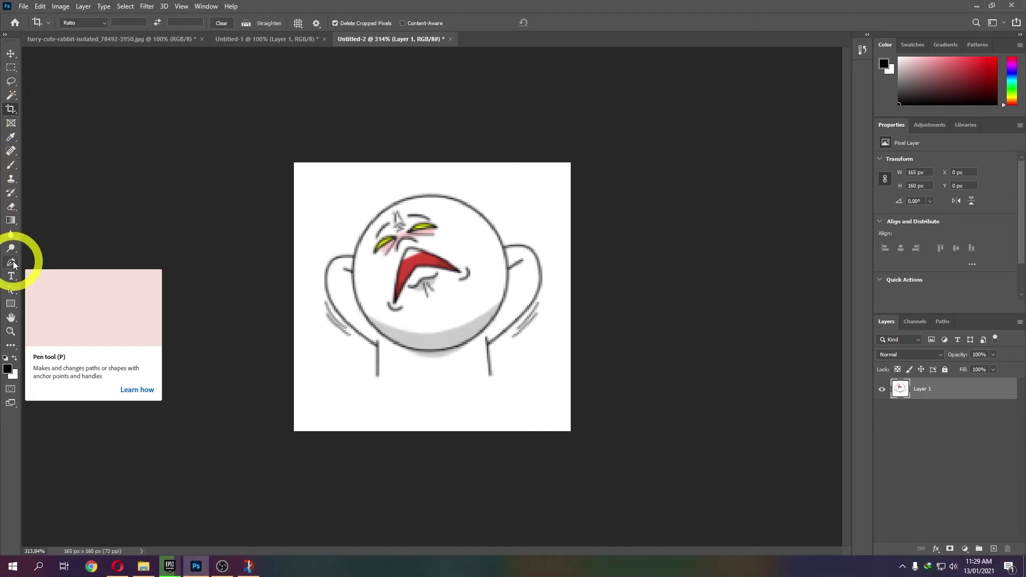
- With the Pen Tool, place anchors over the Moon's head and down its right side
click(14, 263)
click(48, 264)
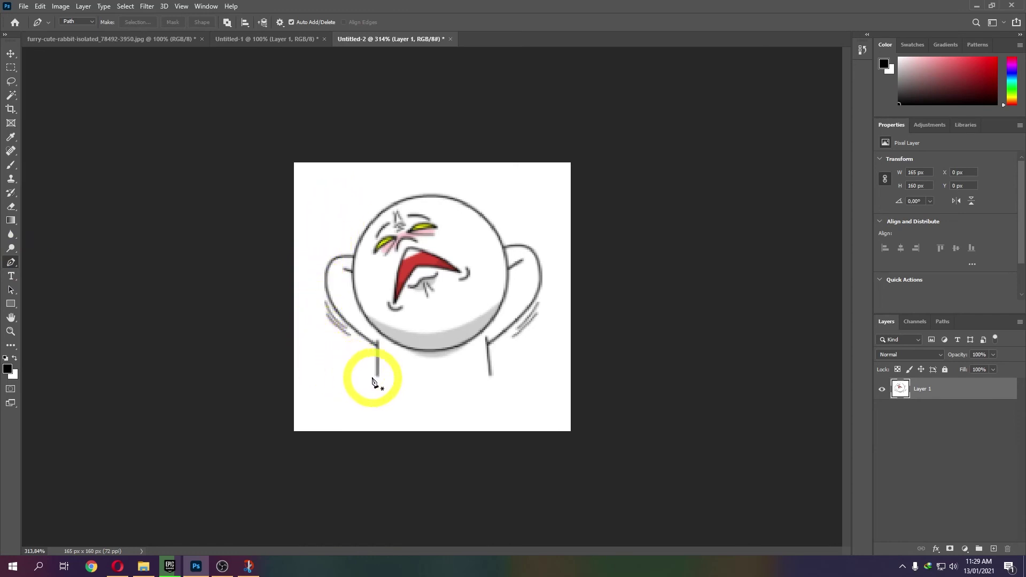
click(338, 211)
click(359, 194)
click(388, 186)
click(428, 178)
click(480, 184)
click(517, 196)
click(542, 216)
click(552, 264)
click(556, 288)
click(550, 313)
click(530, 356)
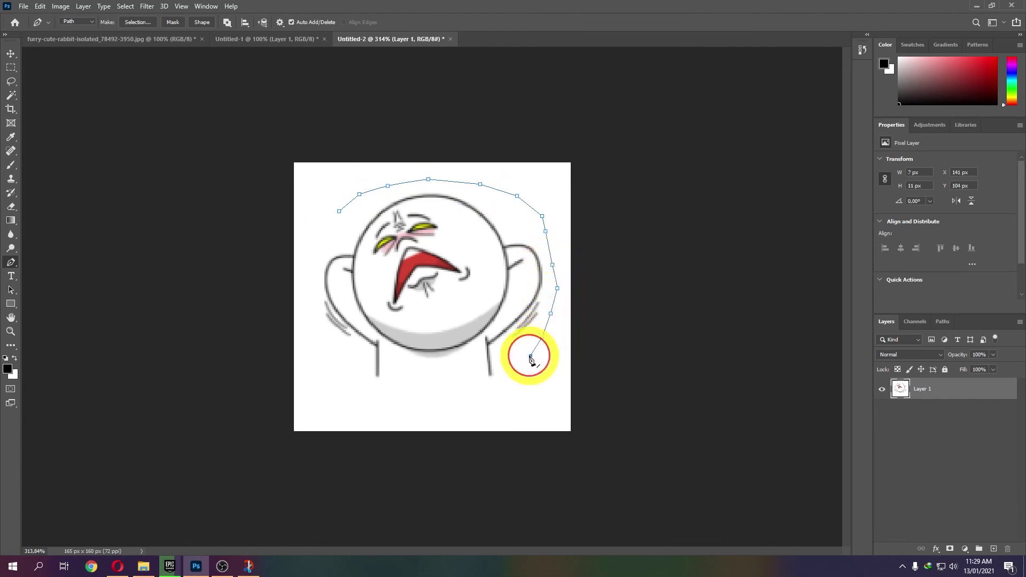
click(503, 377)
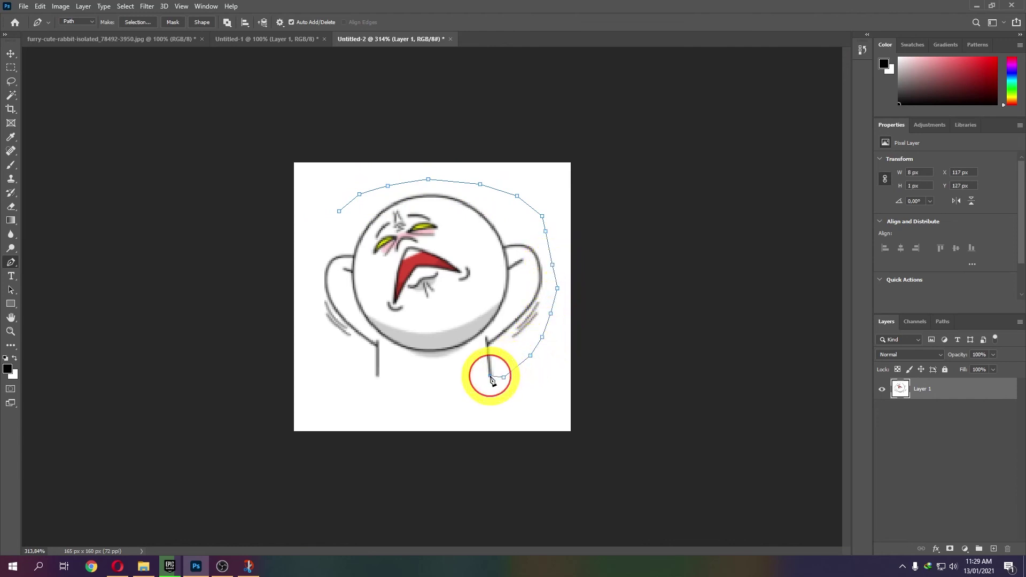
- Close the path along the bottom and left arm, make it a selection, then delete and deselect
click(372, 377)
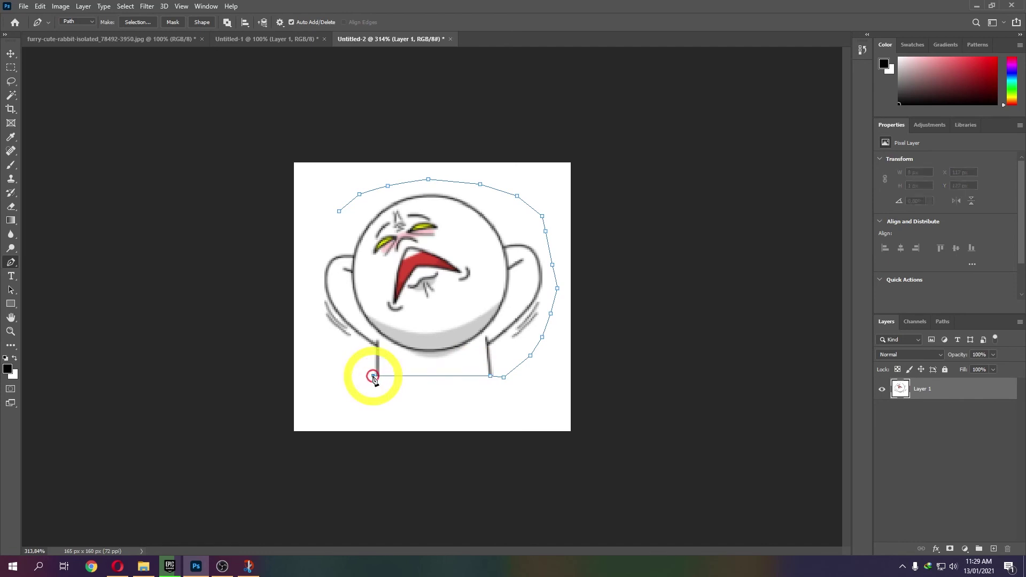
click(364, 360)
click(315, 331)
click(312, 287)
click(317, 247)
click(329, 221)
click(340, 211)
click(407, 244)
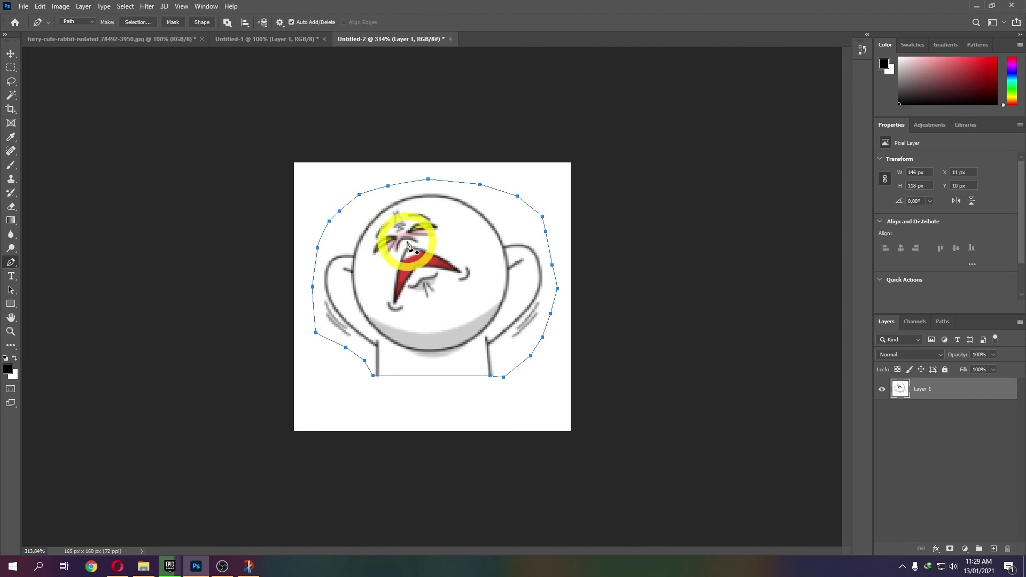
right_click(407, 244)
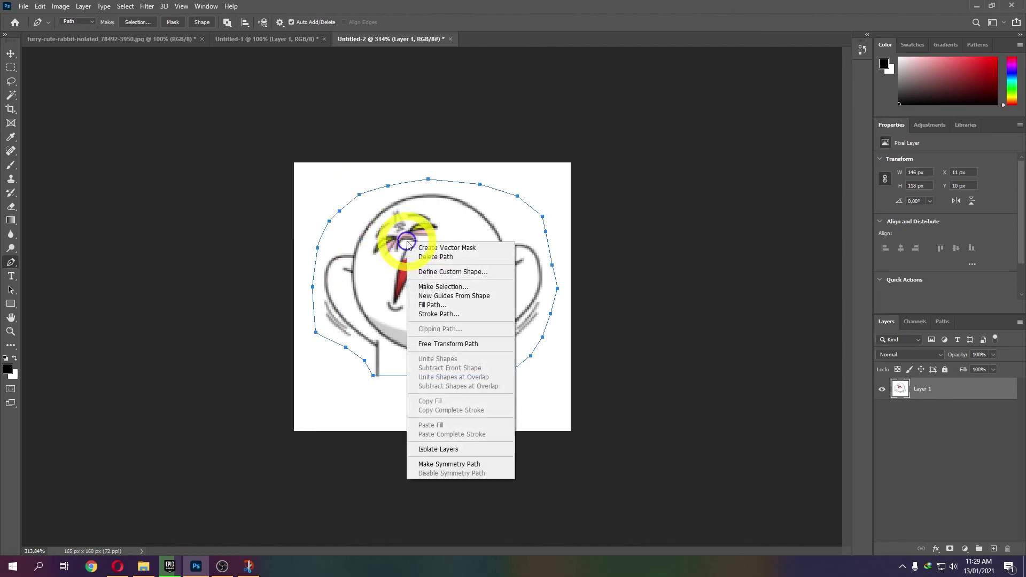
click(444, 288)
click(567, 151)
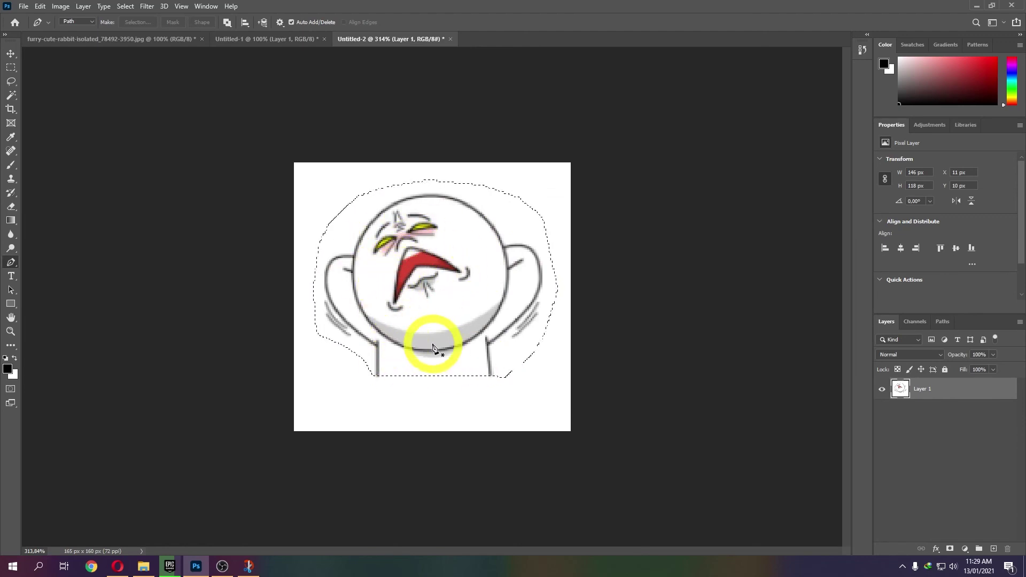
key(Delete)
key(ctrl+d)
- Create the 146 x 118 px transparent document, paste the Moon figure, and zoom in
click(23, 6)
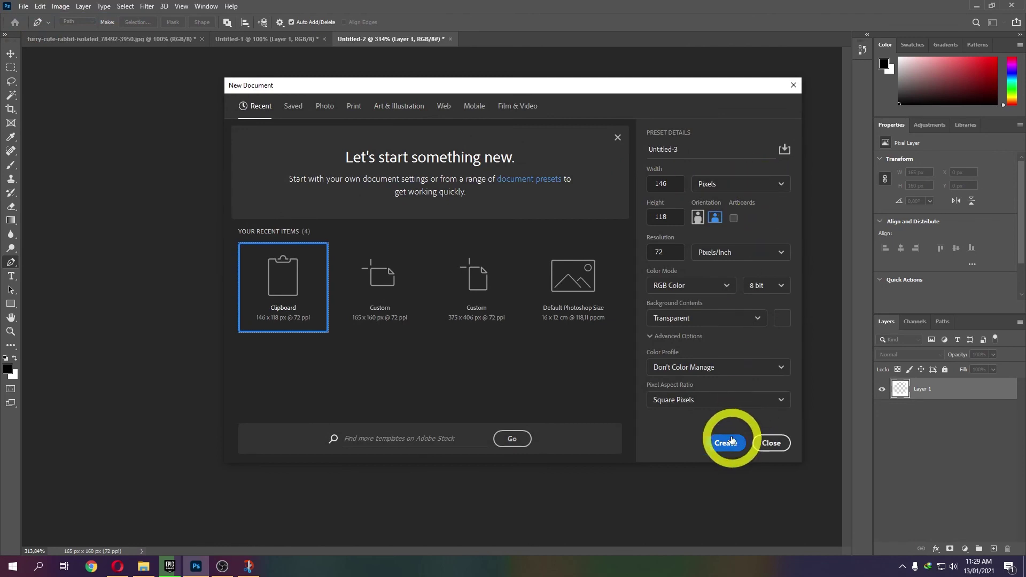
click(731, 440)
key(v)
key(ctrl+v)
click(364, 281)
scroll(363, 281, up, 3)
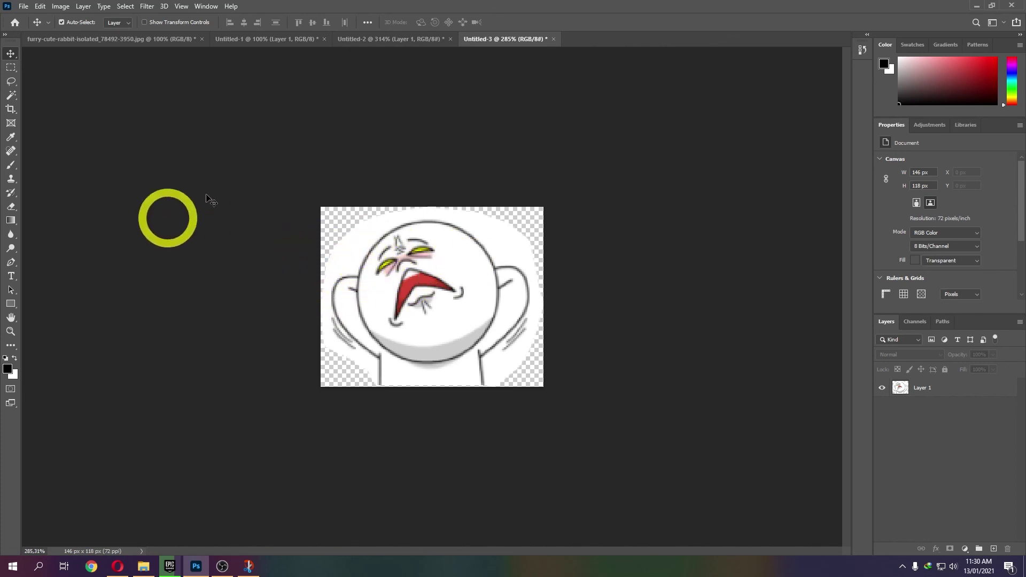
- Magic-Wand select the white background on Layer 1, delete it, and deselect
click(11, 95)
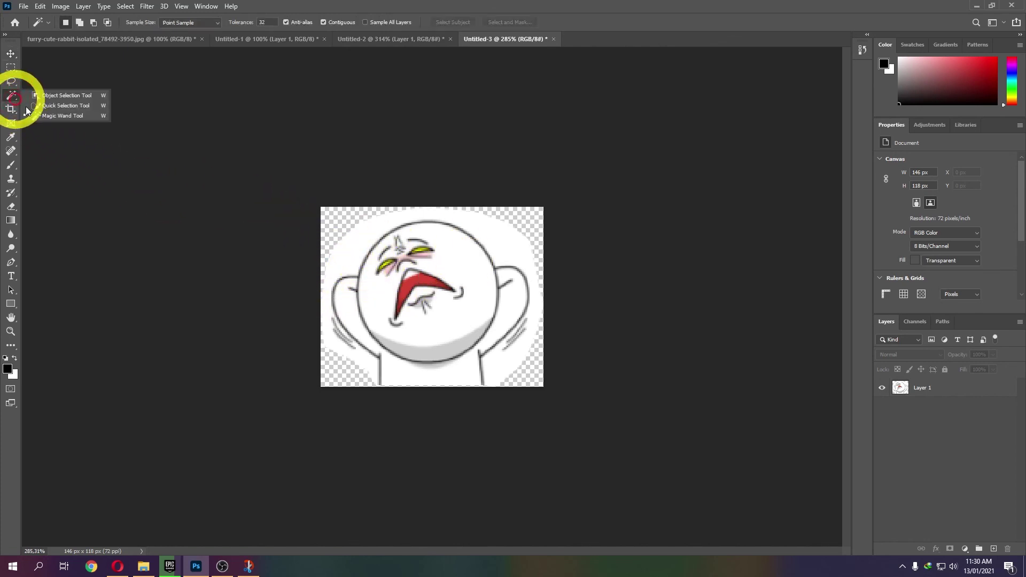
click(353, 244)
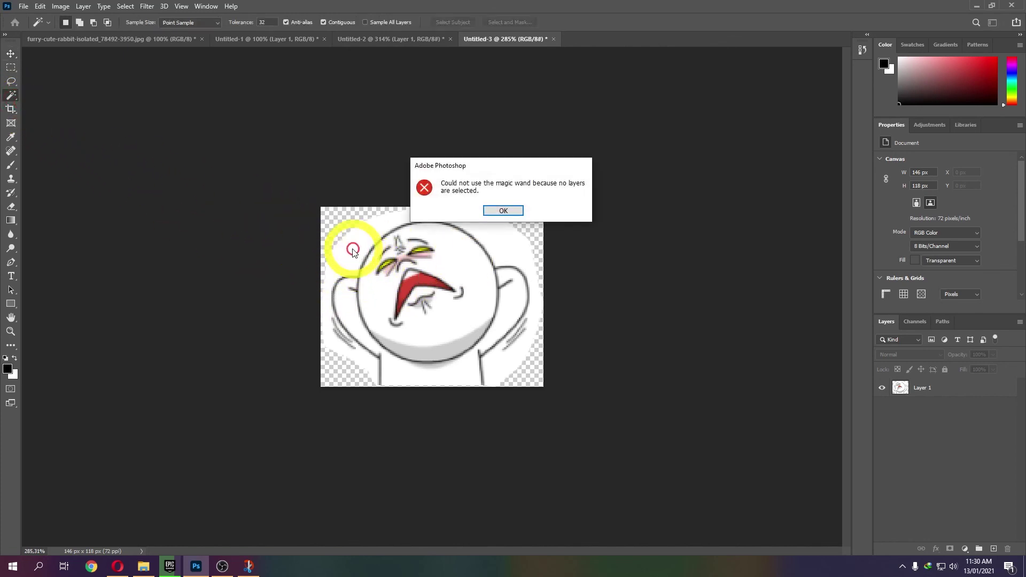
click(494, 208)
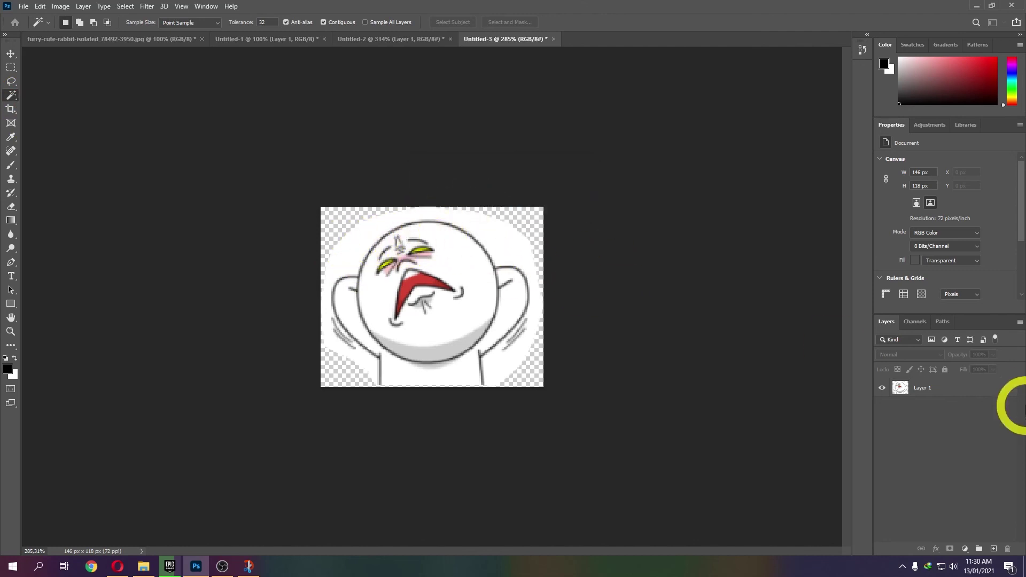
click(921, 387)
click(360, 244)
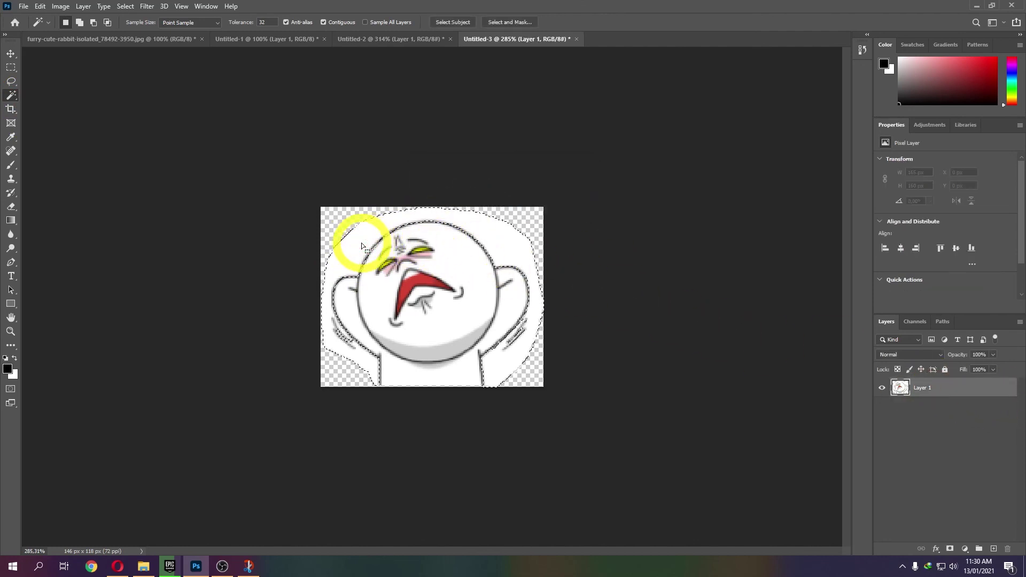
key(Delete)
key(ctrl+d)
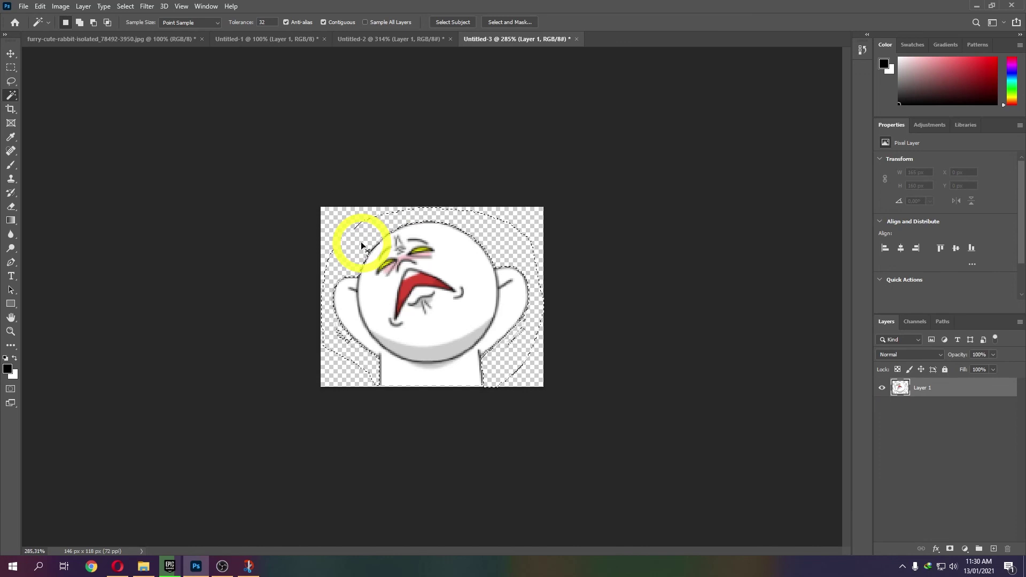